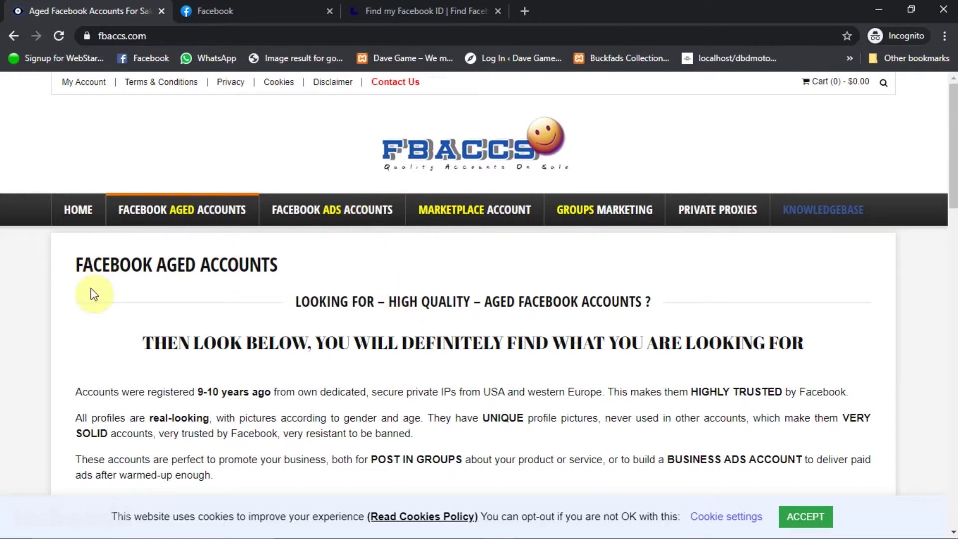
# Look over the Facebook aged-account pricing cards at the top of fbaccs.com
pyautogui.moveTo(277, 265); pyautogui.dragTo(238, 267)
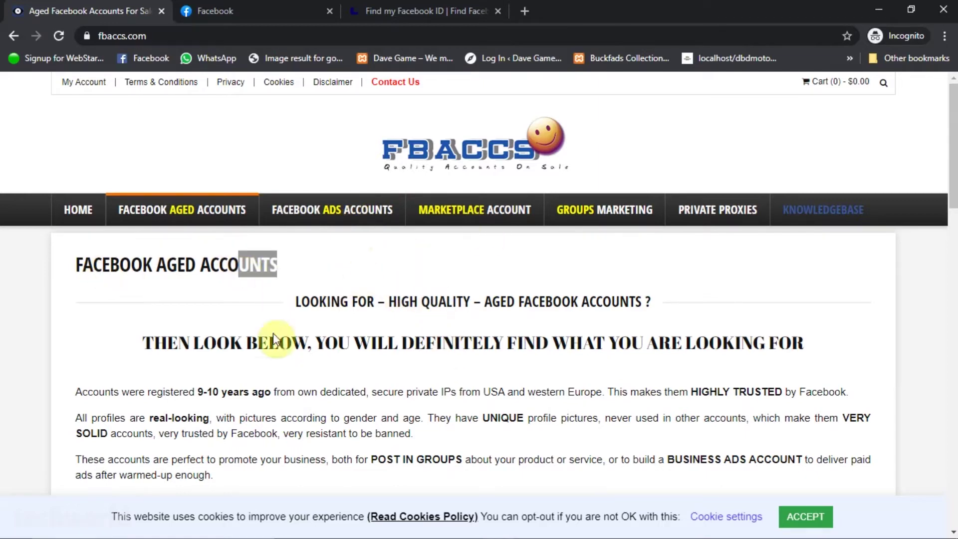
pyautogui.click(364, 308)
pyautogui.scroll(-5, 424, 305)
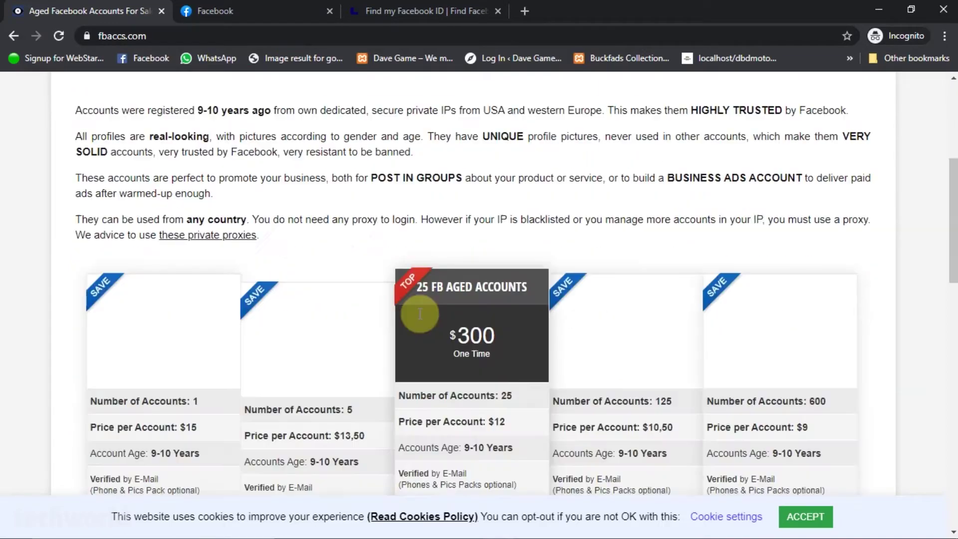
pyautogui.scroll(-5, 295, 255)
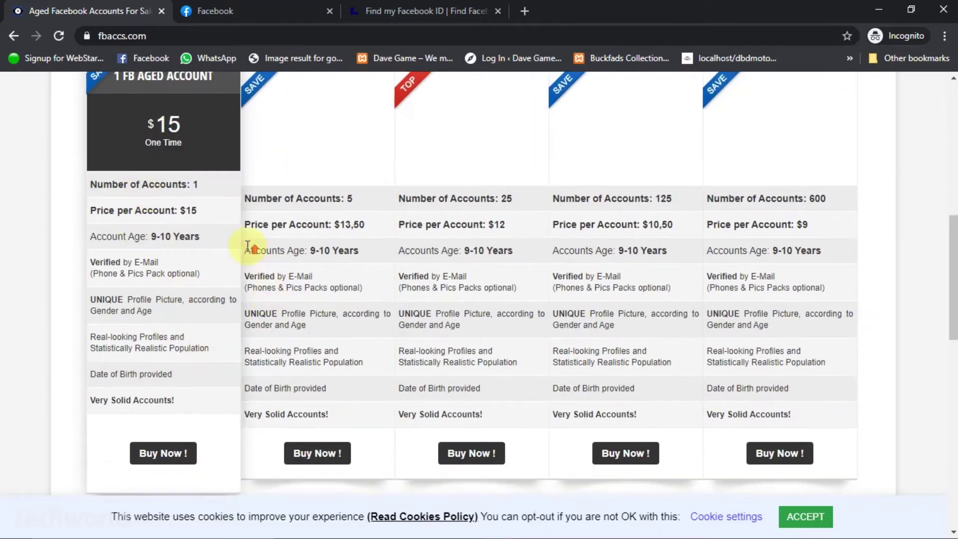
pyautogui.scroll(3, 250, 253)
pyautogui.scroll(1, 189, 250)
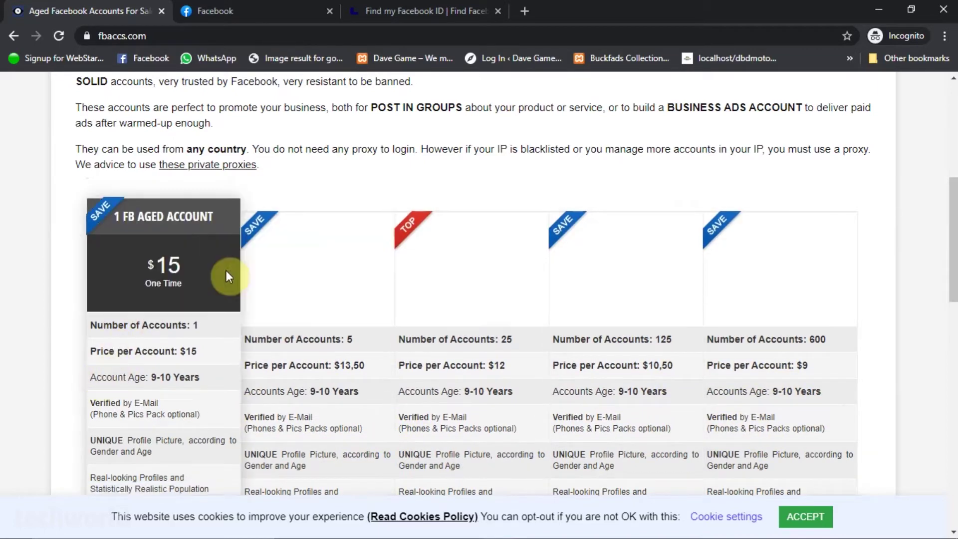
# Scroll past the payment logos to the FAQ questions, then return to the Facebook feed
pyautogui.scroll(-2, 594, 241)
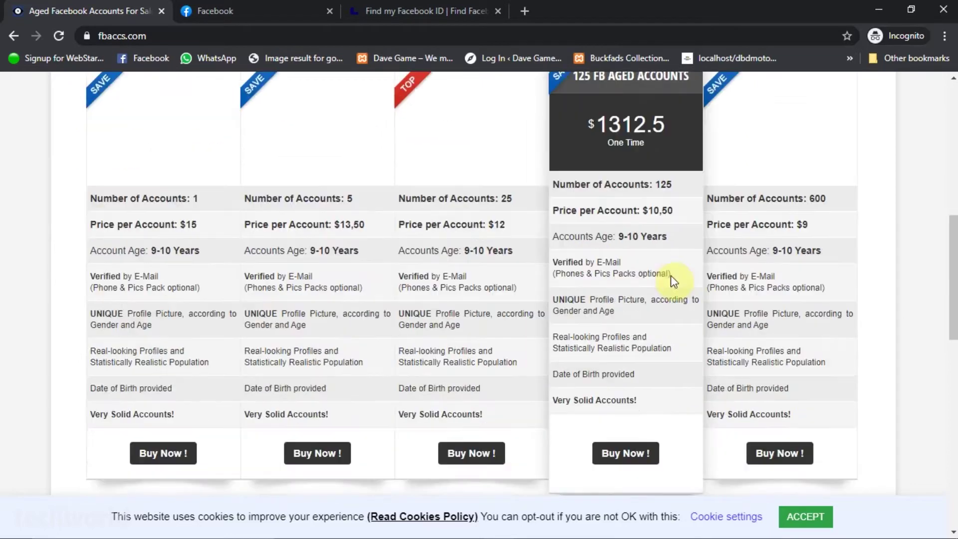
pyautogui.scroll(-2, 496, 360)
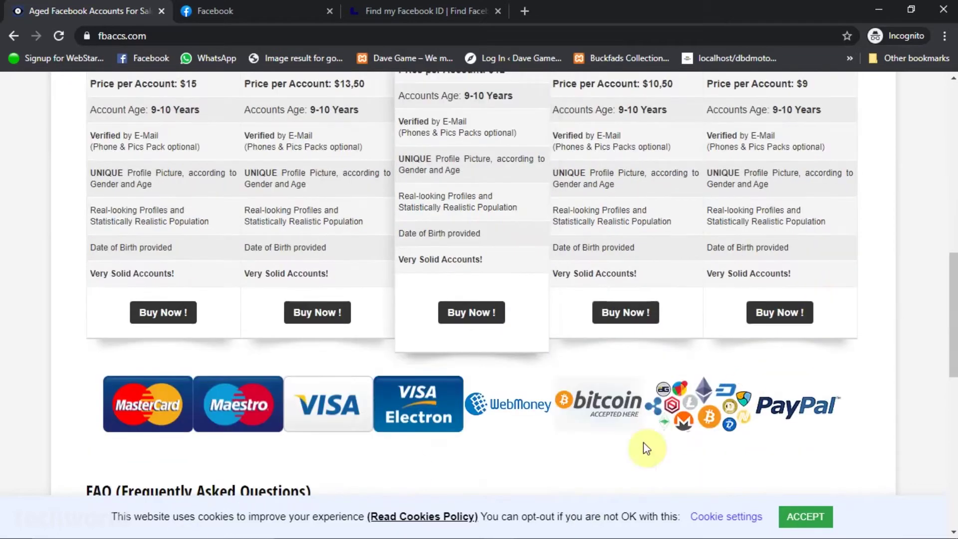
pyautogui.scroll(-2, 246, 406)
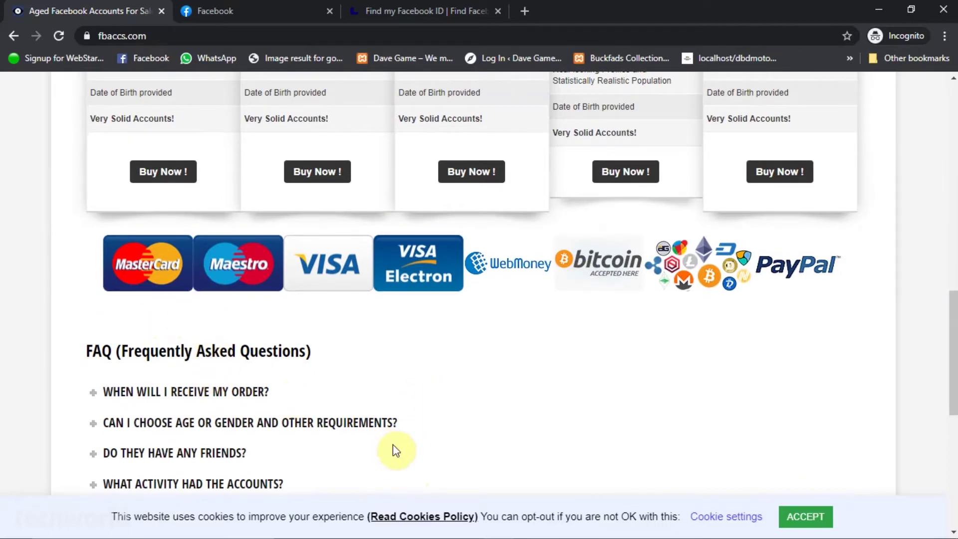
pyautogui.scroll(-4, 432, 397)
pyautogui.scroll(2, 633, 419)
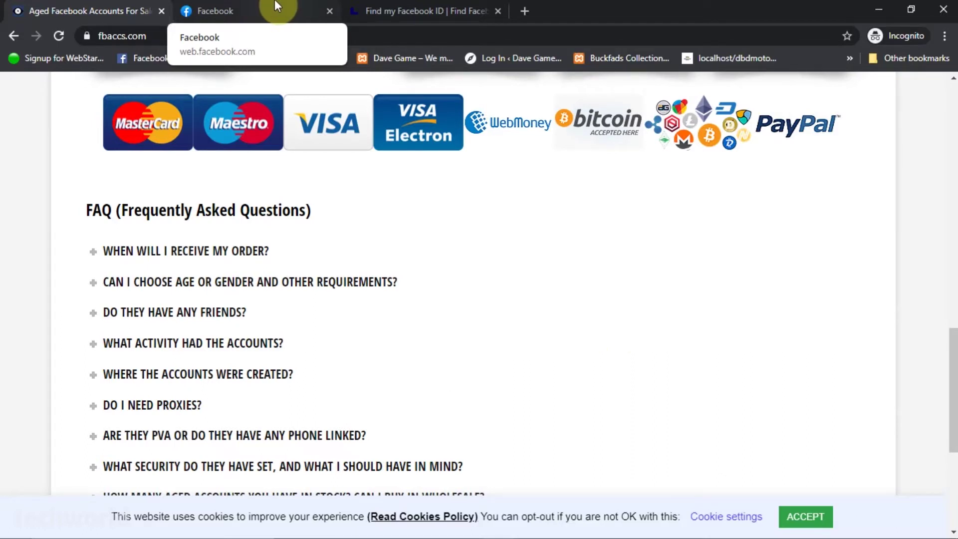
pyautogui.click(233, 11)
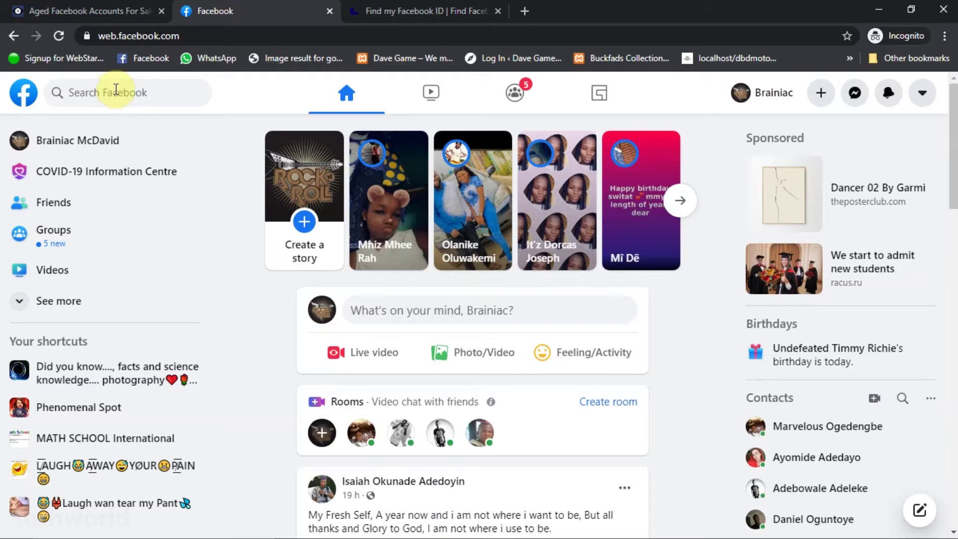
# Search Facebook for 'make money online'
pyautogui.click(116, 91)
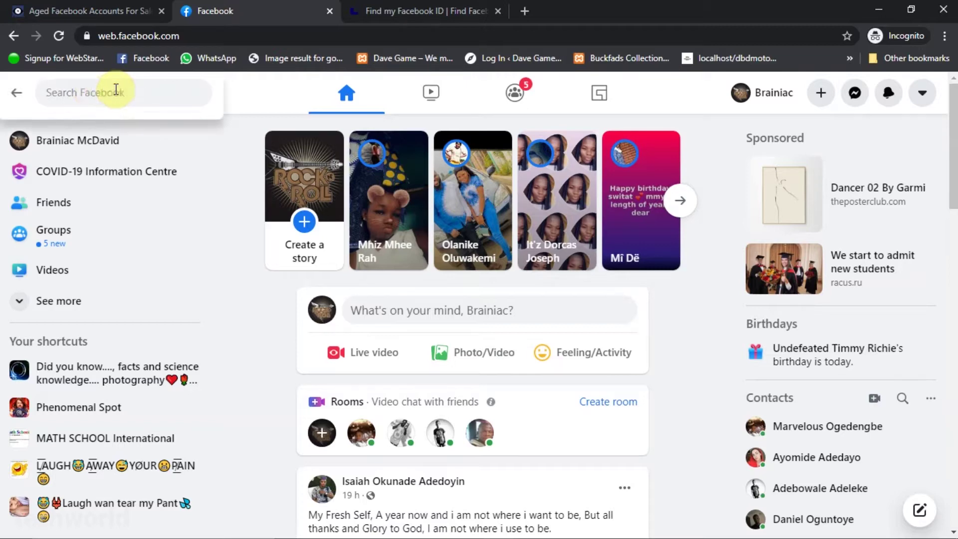
pyautogui.write('ma')
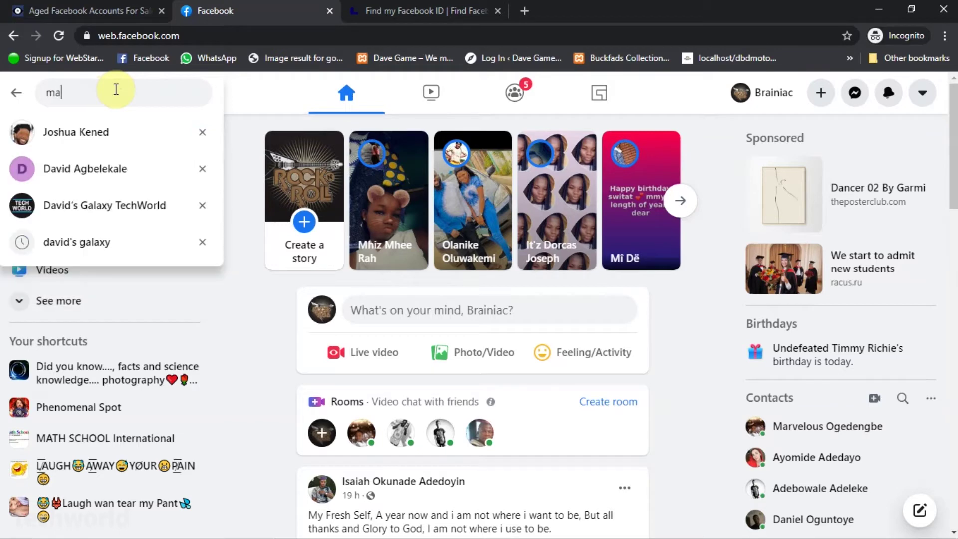
pyautogui.write('ke money on')
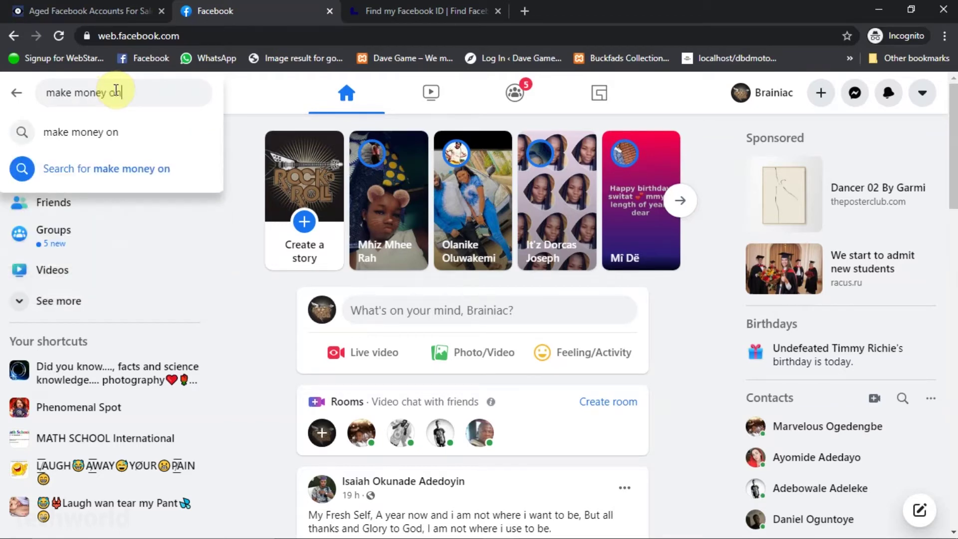
pyautogui.write('line')
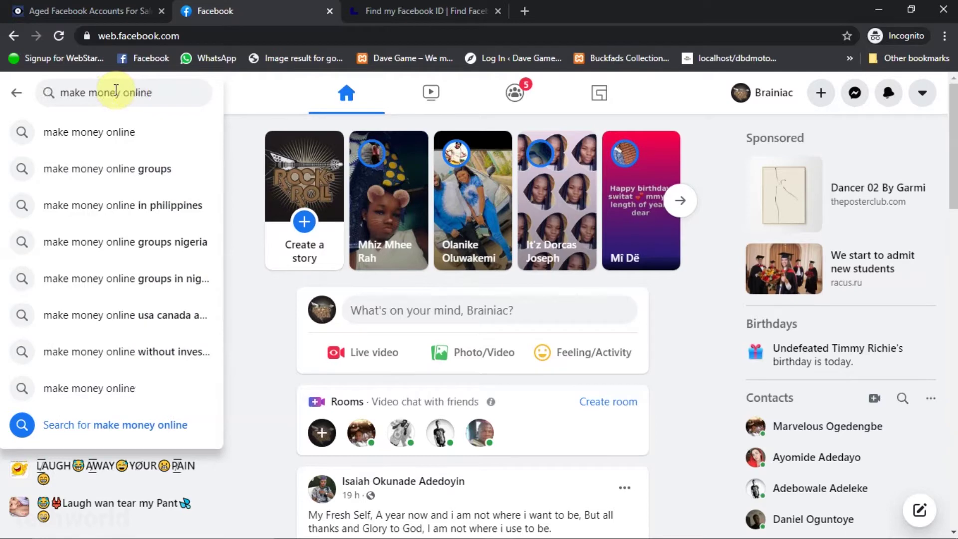
pyautogui.press('Return')
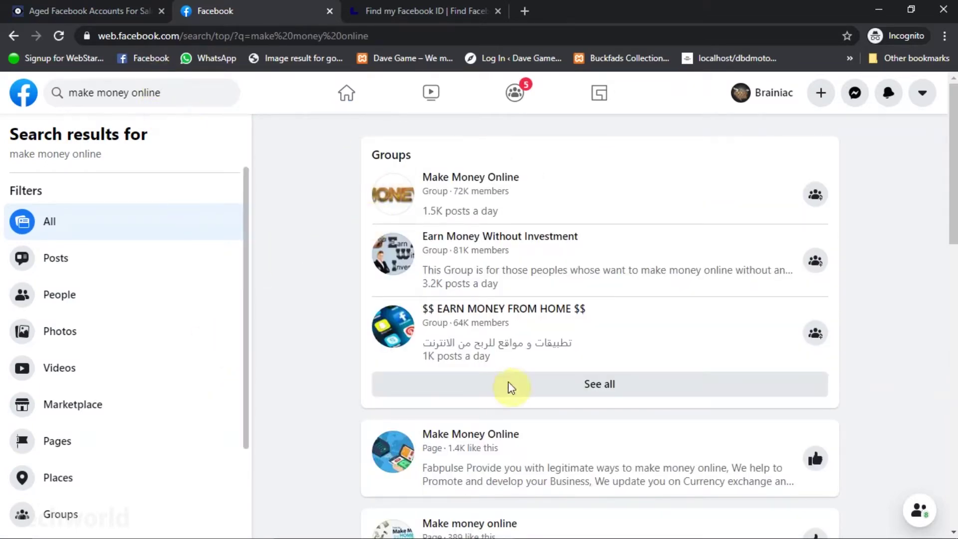
# Filter the 'make money online' search results to Groups only
pyautogui.click(581, 385)
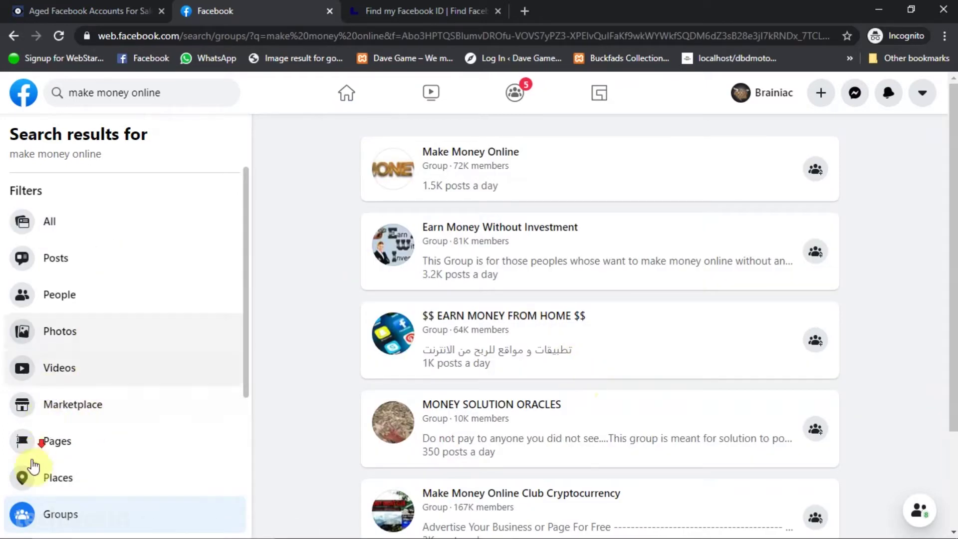
pyautogui.scroll(-2, 40, 459)
pyautogui.click(55, 446)
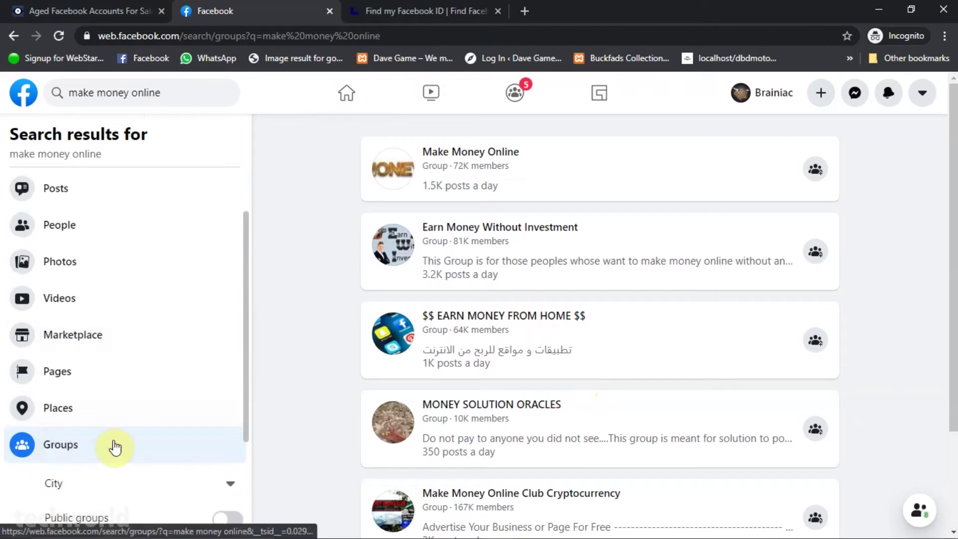
pyautogui.scroll(-2, 509, 240)
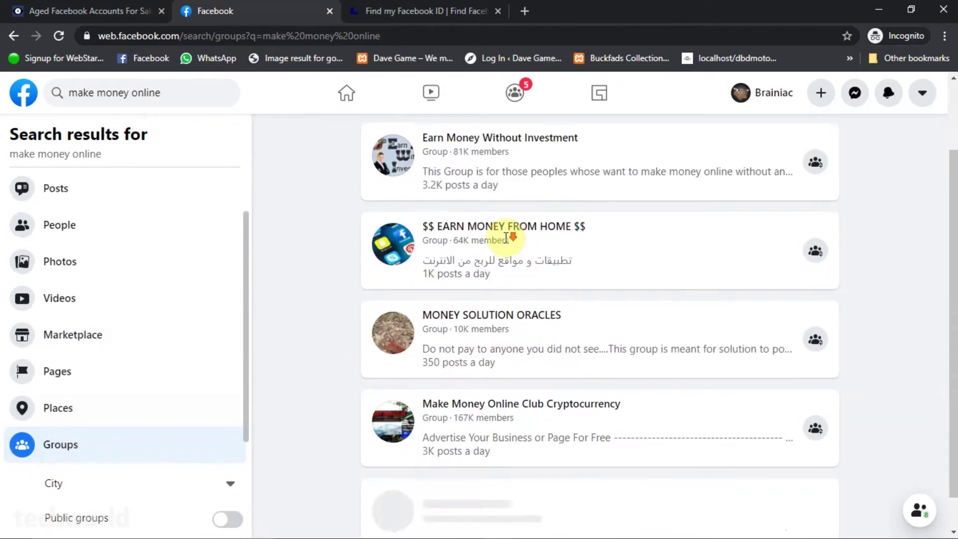
pyautogui.scroll(2, 509, 241)
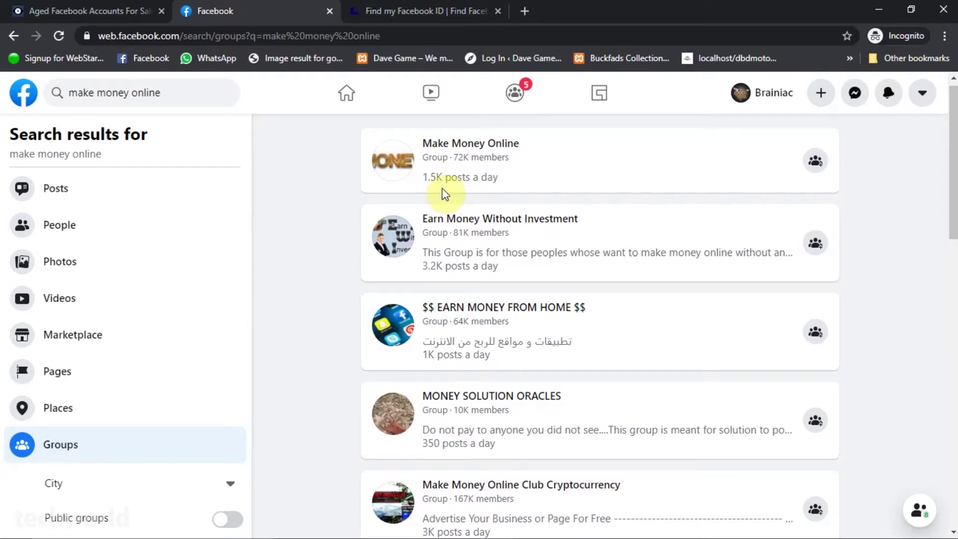
# Compare group activity lines, such as 1.5K posts a day and Earn Money Without Investment
pyautogui.moveTo(429, 177); pyautogui.dragTo(513, 175)
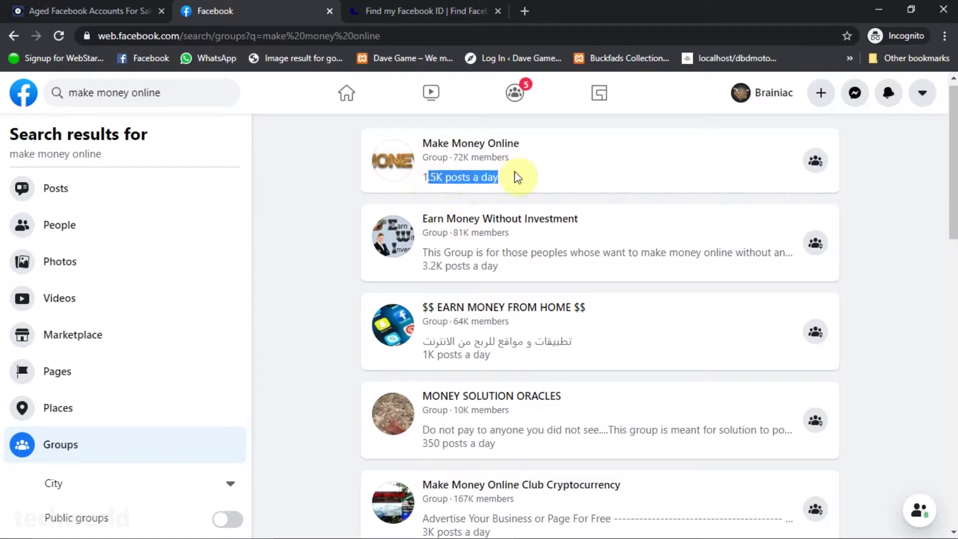
pyautogui.moveTo(503, 265); pyautogui.dragTo(449, 264)
pyautogui.tripleClick(406, 267)
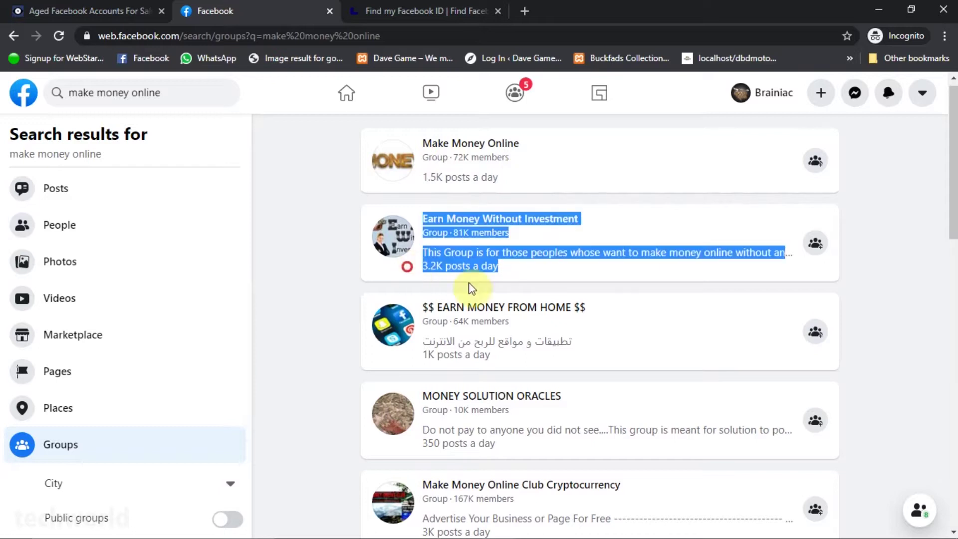
pyautogui.click(616, 304)
pyautogui.scroll(-1, 615, 303)
pyautogui.scroll(-2, 615, 304)
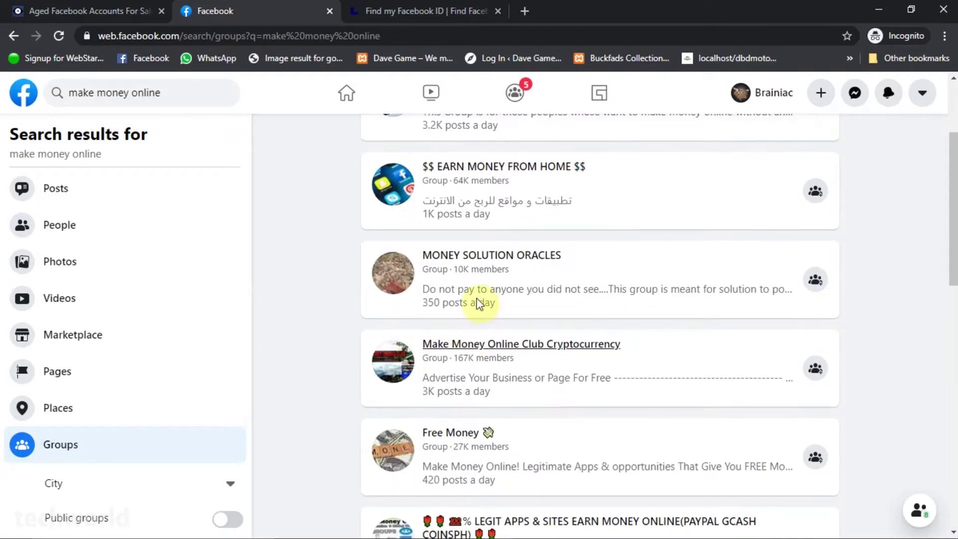
pyautogui.scroll(-1, 476, 367)
# Look at the Free Money group, then open the Make Money Online group page
pyautogui.click(475, 364)
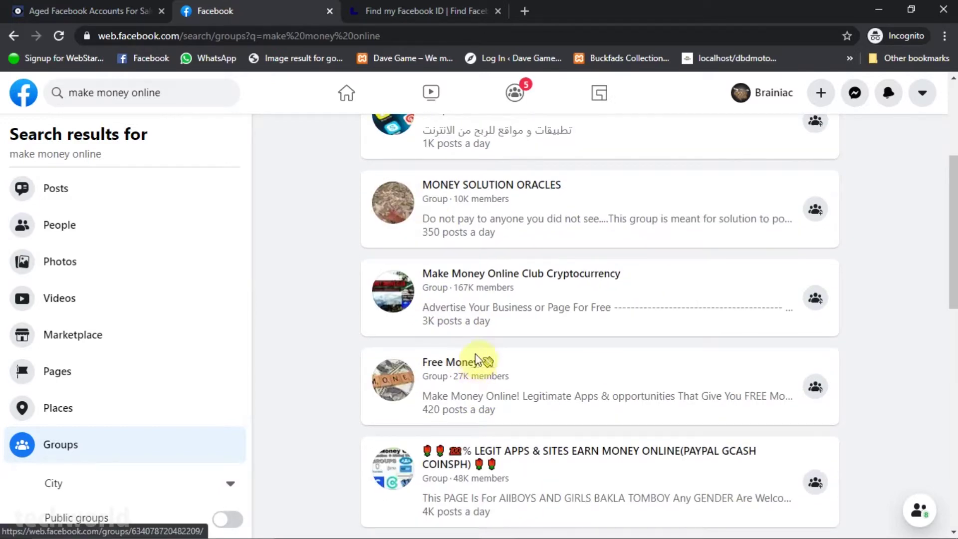
pyautogui.scroll(-1, 457, 352)
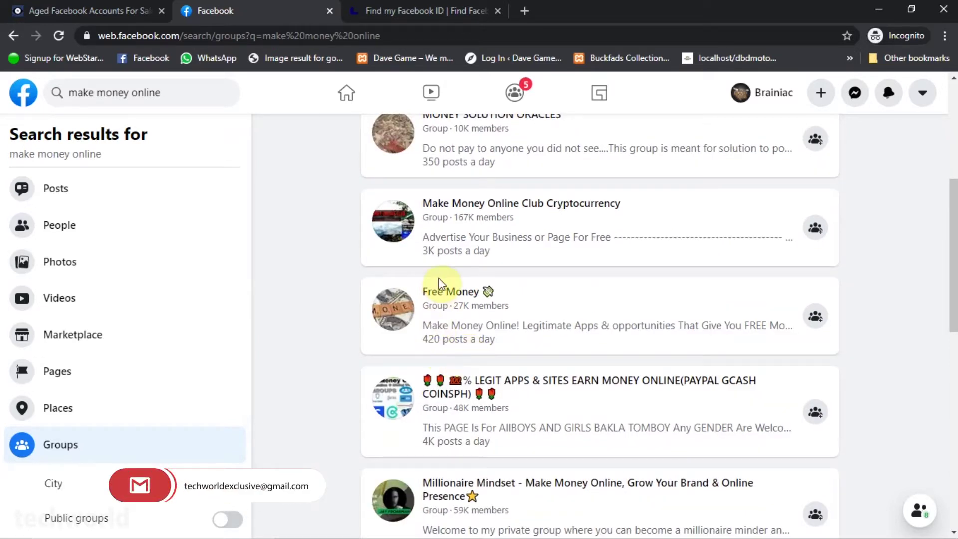
pyautogui.scroll(-2, 442, 280)
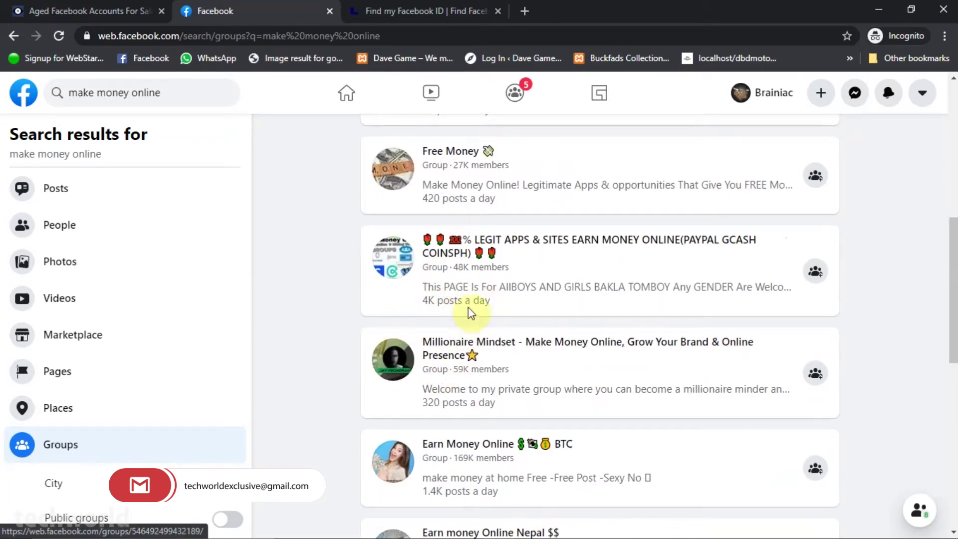
pyautogui.scroll(-3, 484, 383)
pyautogui.scroll(7, 486, 267)
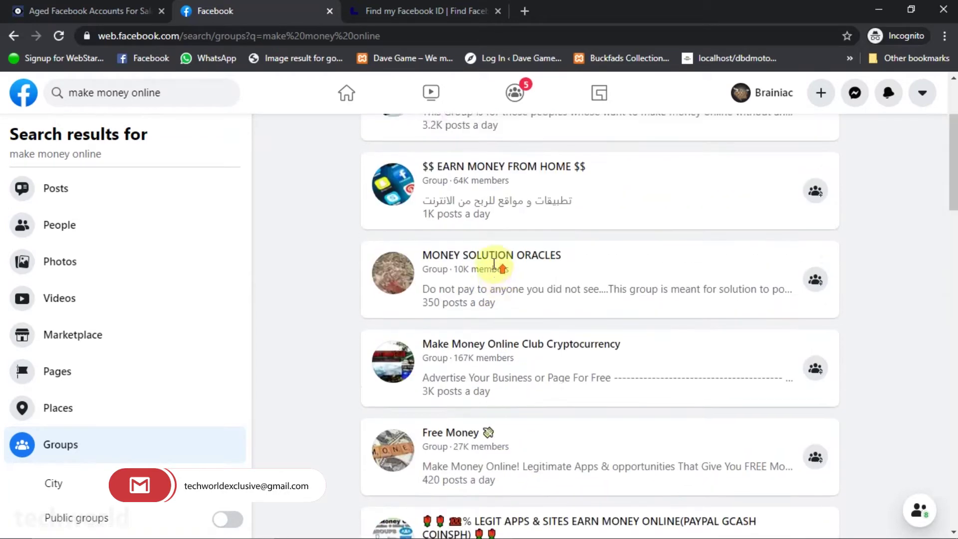
pyautogui.scroll(3, 494, 264)
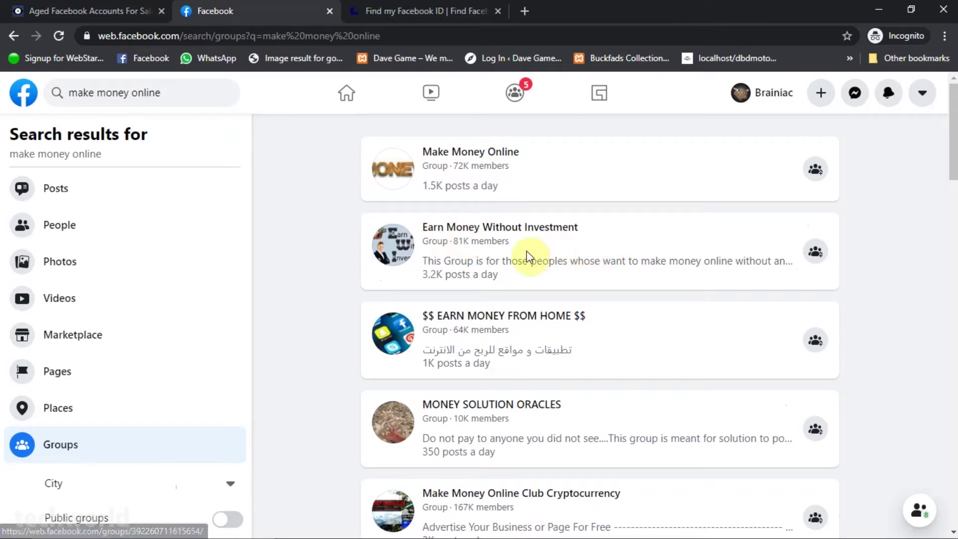
pyautogui.moveTo(496, 241)
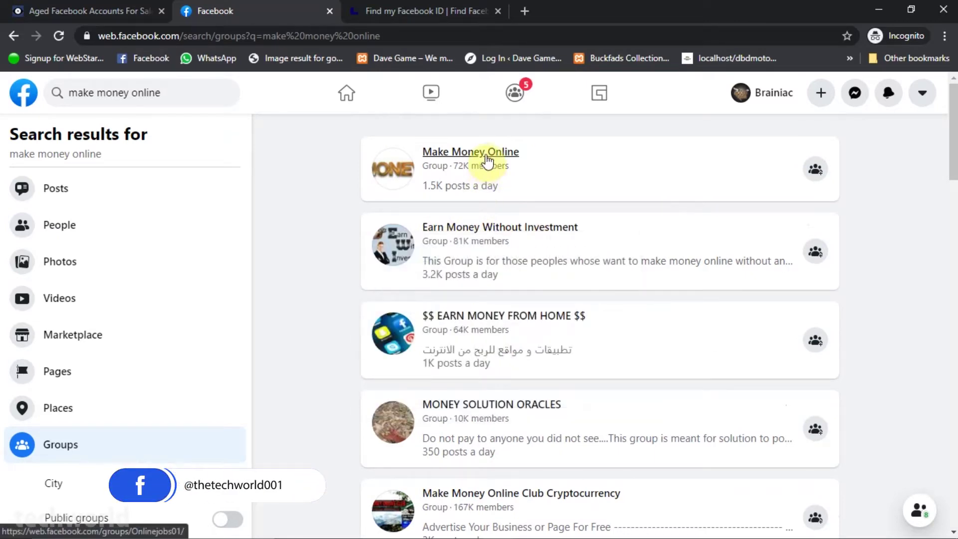
pyautogui.moveTo(488, 161)
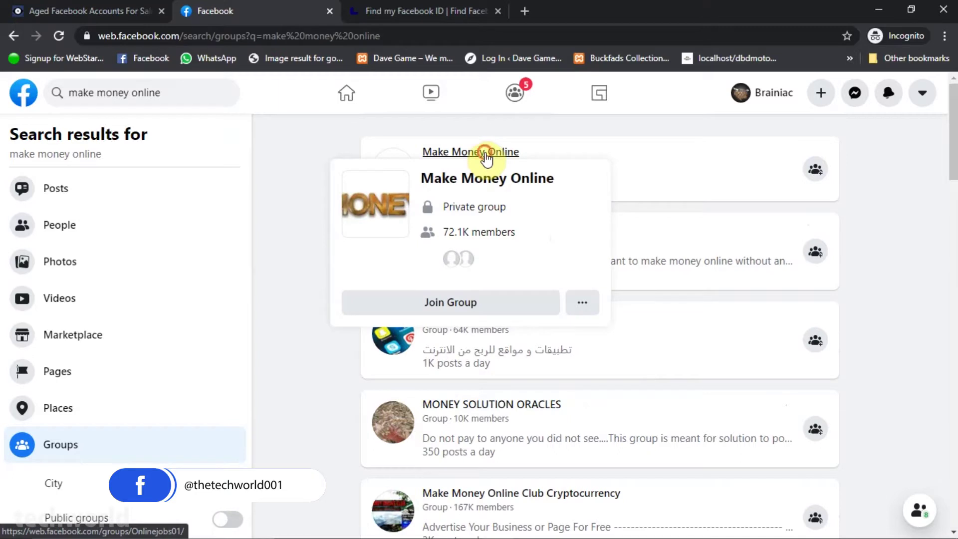
pyautogui.click(487, 155)
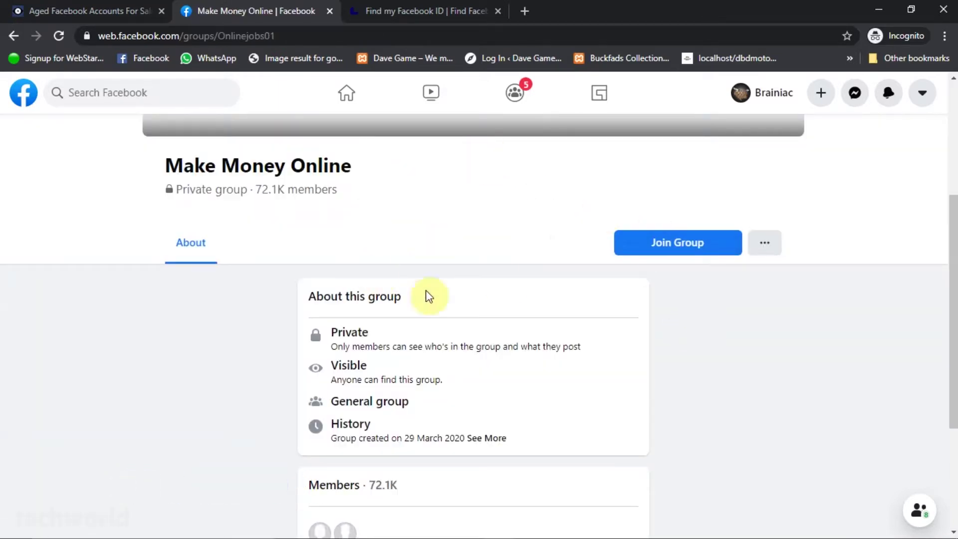
# Request to join the Make Money Online group
pyautogui.scroll(5, 519, 274)
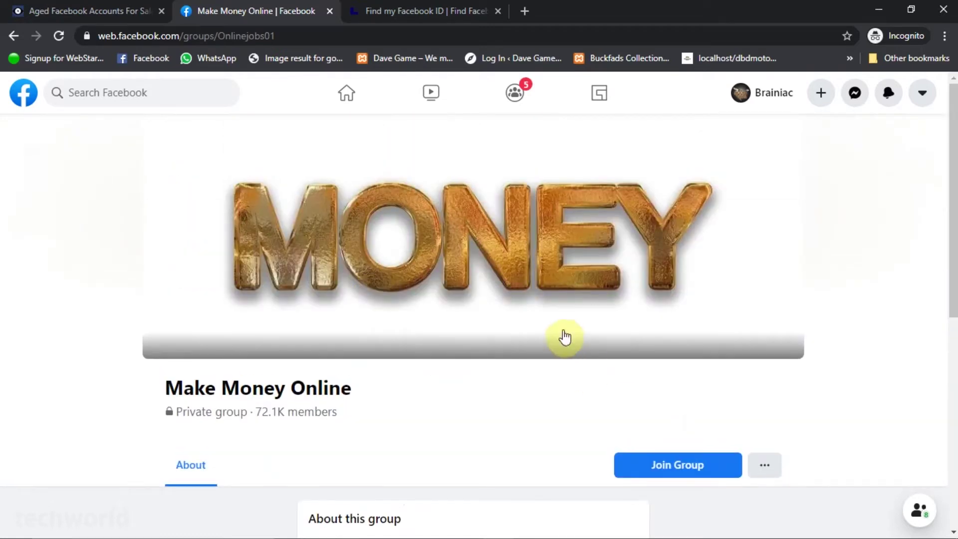
pyautogui.scroll(-3, 725, 363)
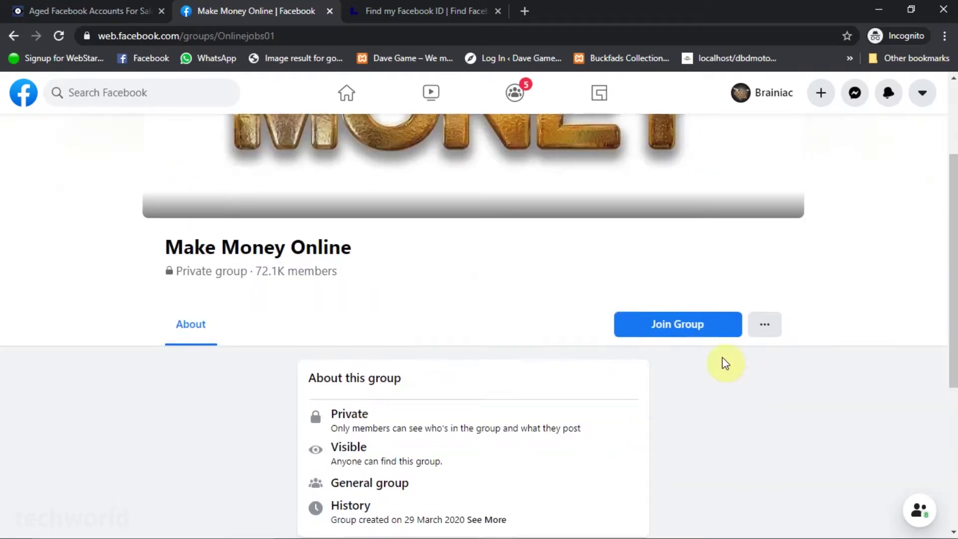
pyautogui.click(687, 332)
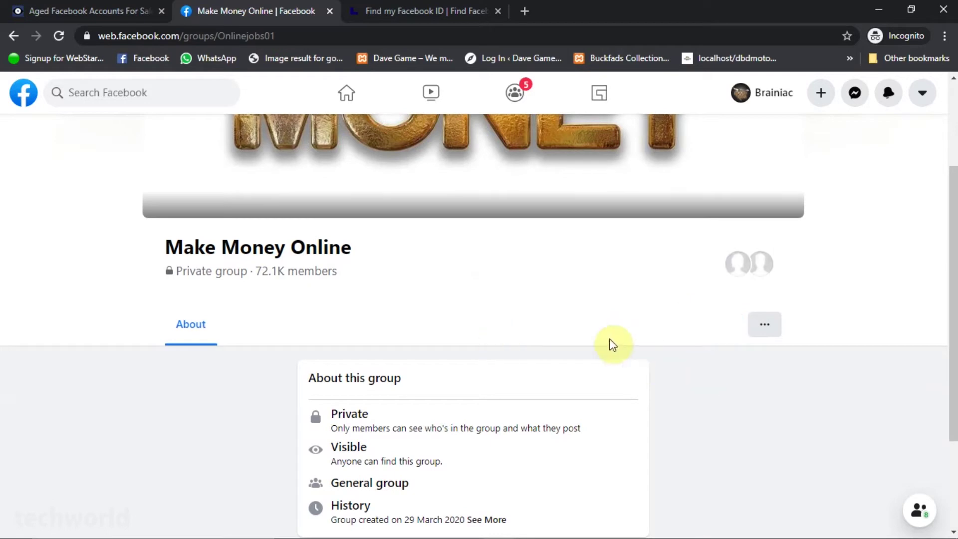
pyautogui.scroll(-3, 539, 315)
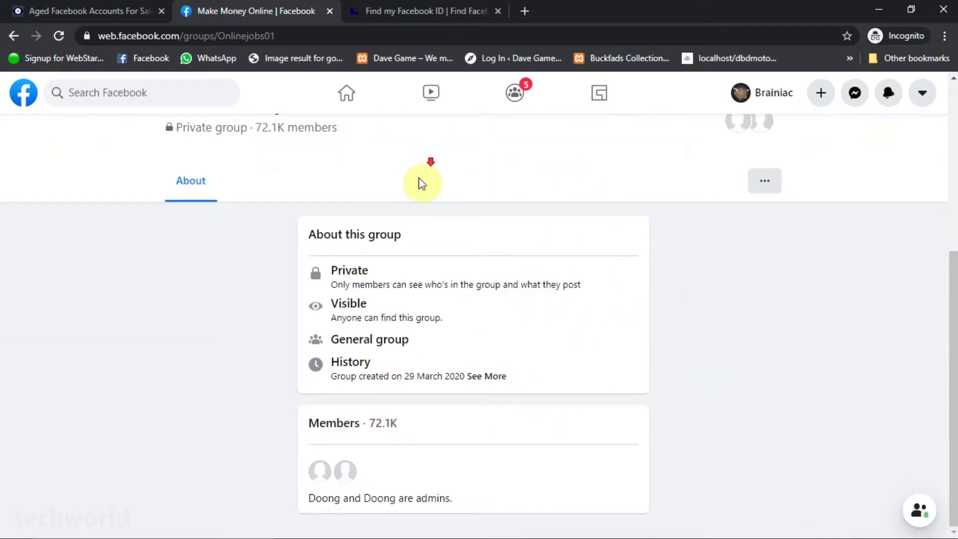
pyautogui.scroll(3, 515, 205)
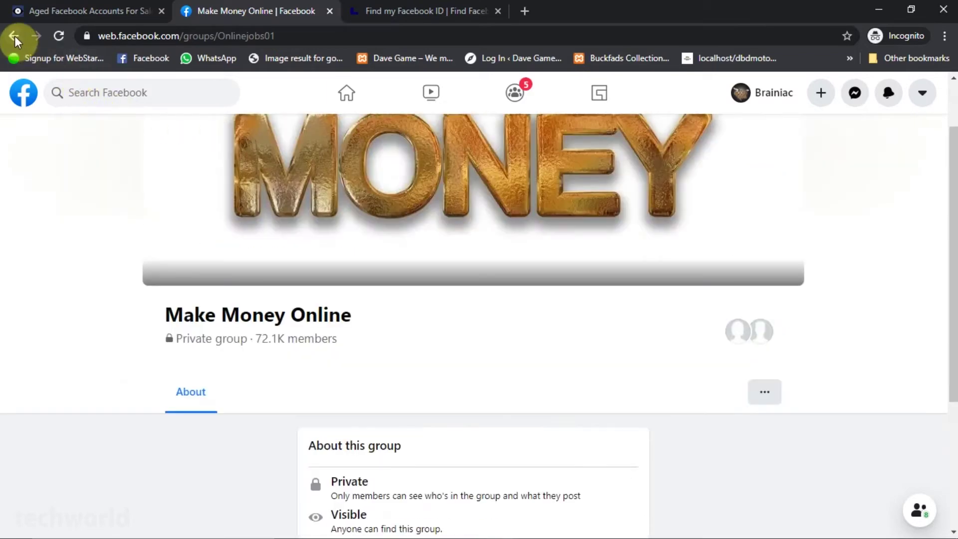
# Dismiss the approval notice, reopen the group and reload it in member view
pyautogui.click(14, 36)
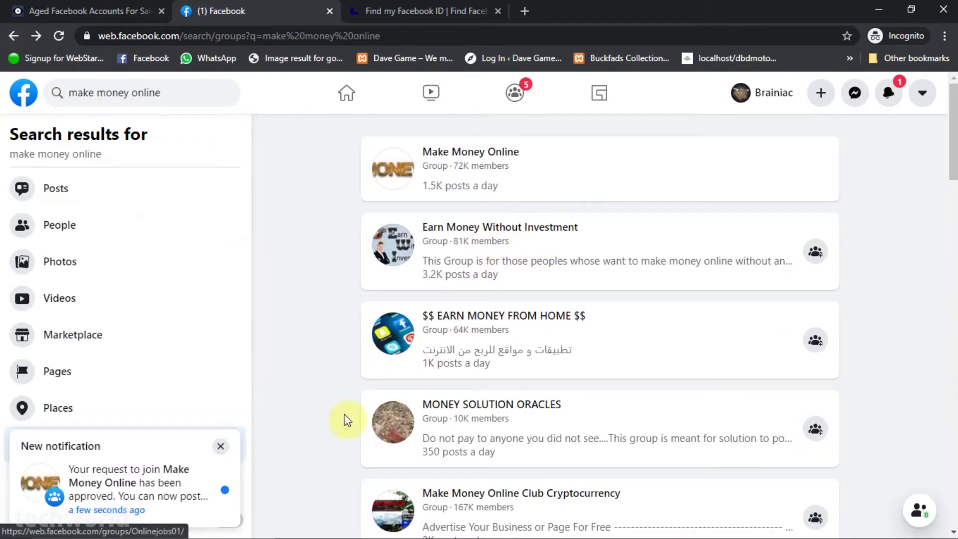
pyautogui.click(222, 446)
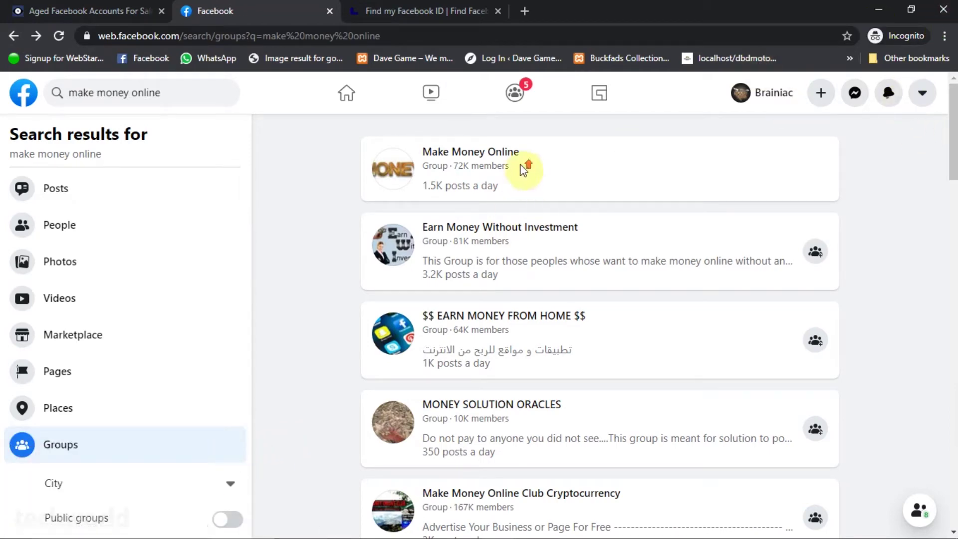
pyautogui.click(492, 156)
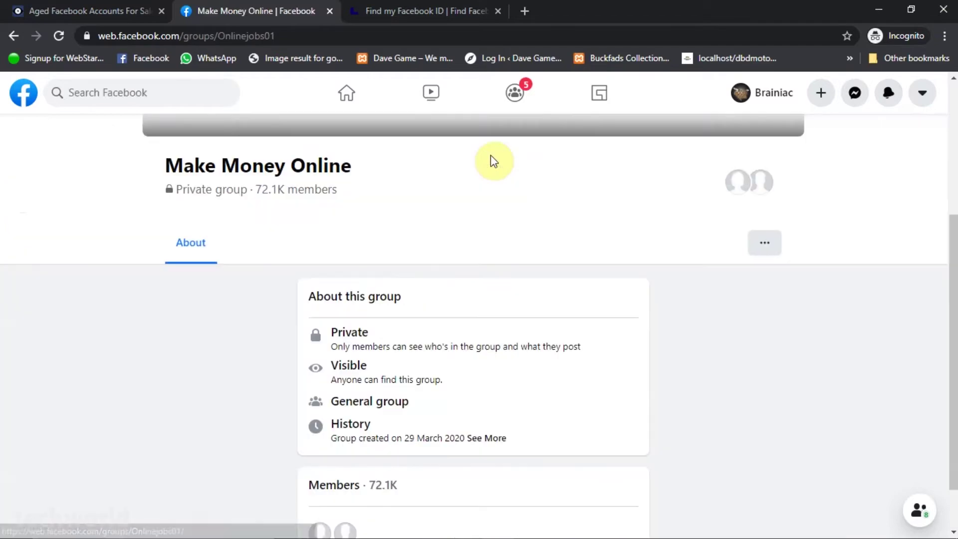
pyautogui.scroll(-1, 384, 222)
pyautogui.scroll(5, 384, 222)
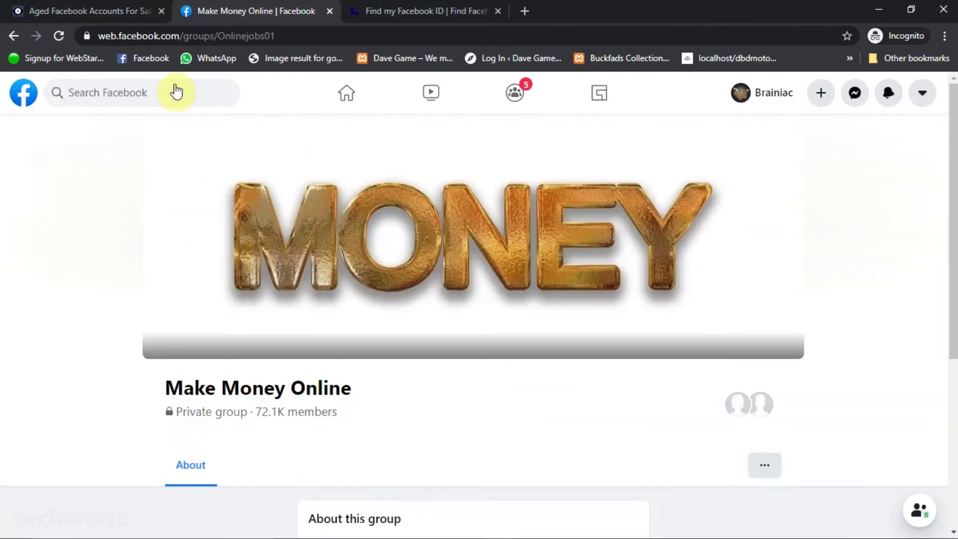
pyautogui.click(62, 36)
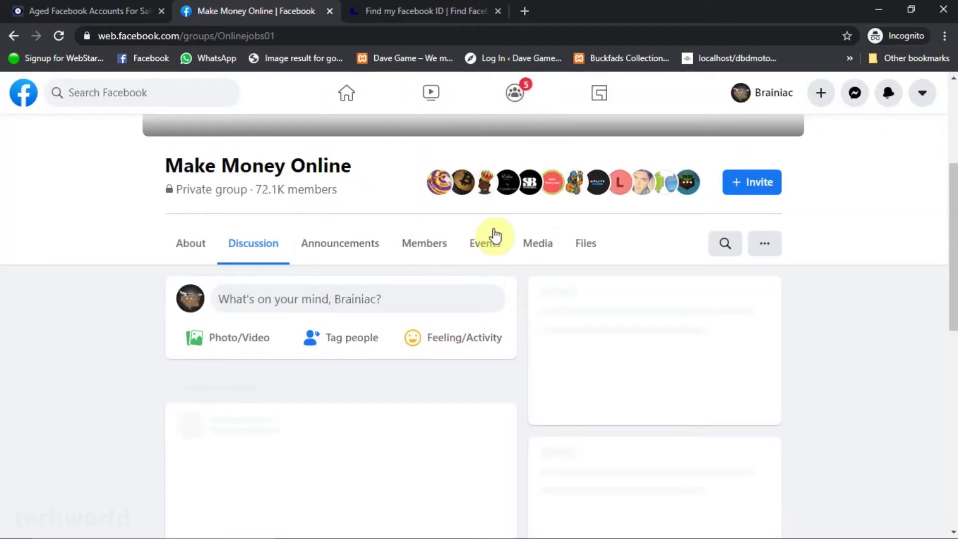
# Scroll through the Make Money Online group's Discussion feed
pyautogui.scroll(-5, 424, 329)
pyautogui.scroll(8, 817, 249)
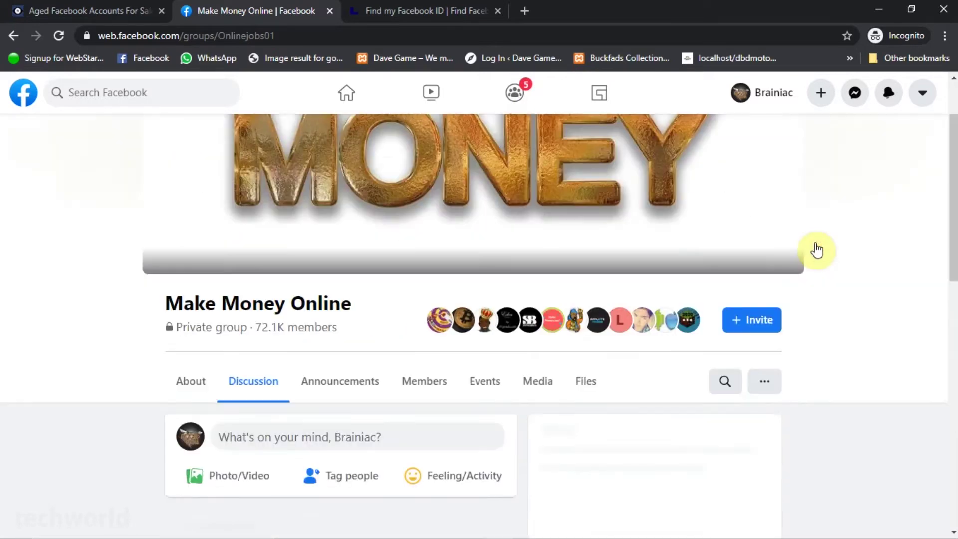
pyautogui.scroll(2, 817, 249)
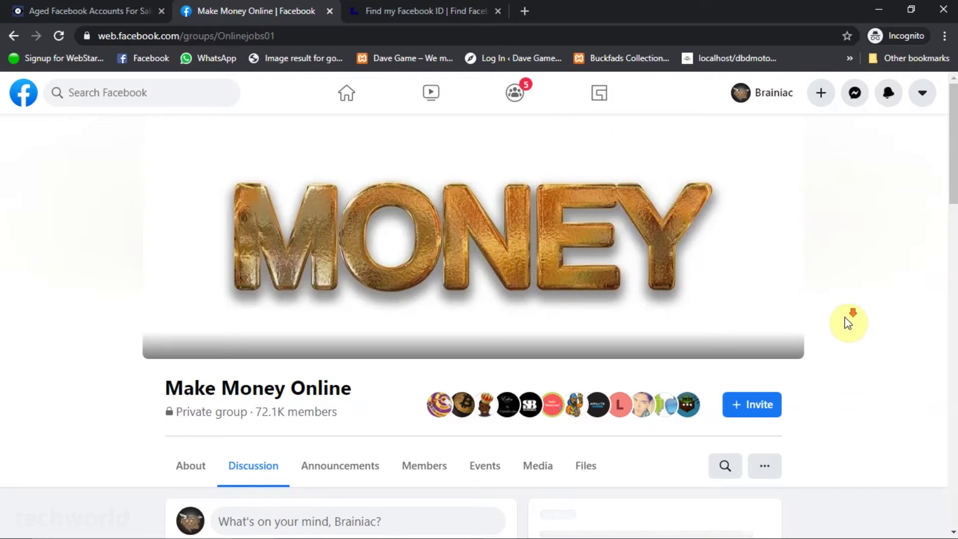
pyautogui.scroll(-3, 849, 321)
pyautogui.scroll(2, 848, 321)
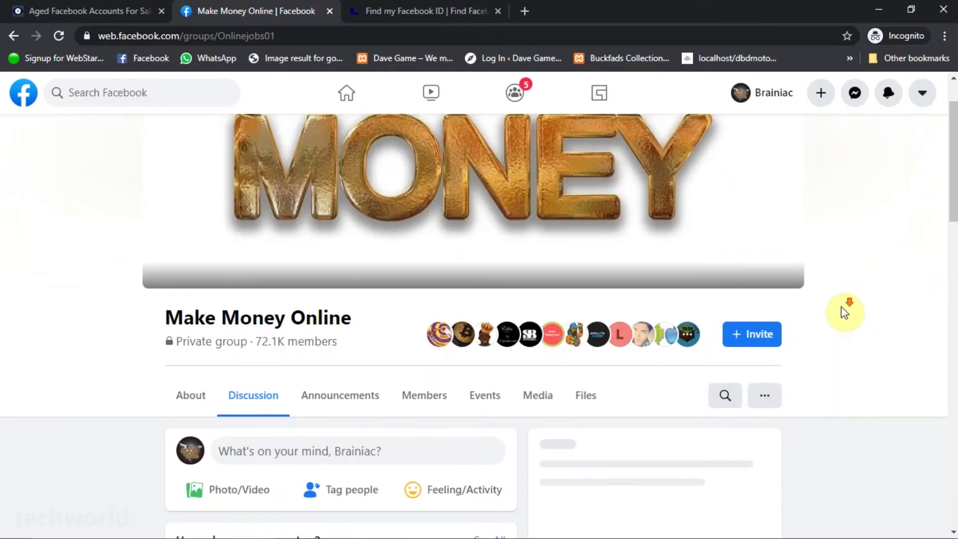
pyautogui.scroll(-6, 844, 312)
pyautogui.scroll(-2, 844, 304)
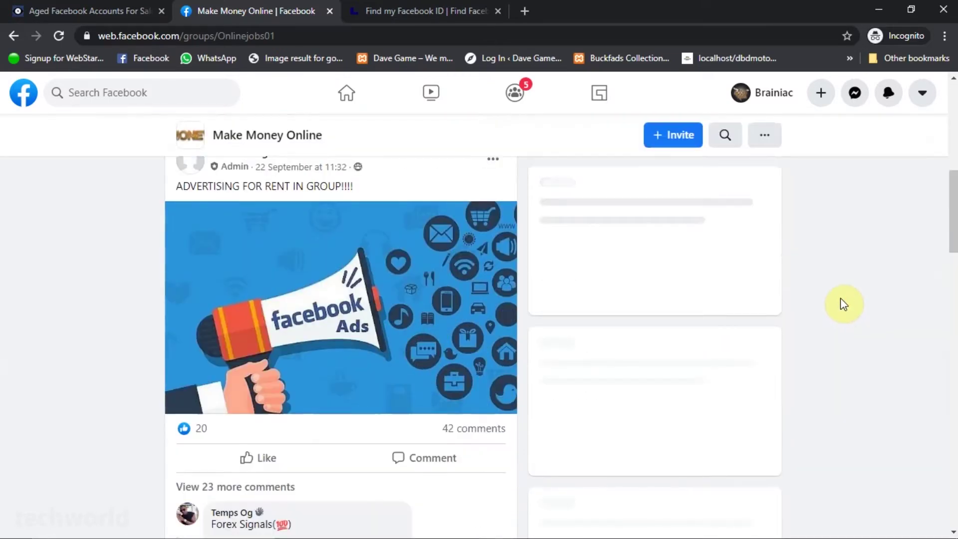
# Open the group's '...' options and go to its member list
pyautogui.scroll(3, 843, 299)
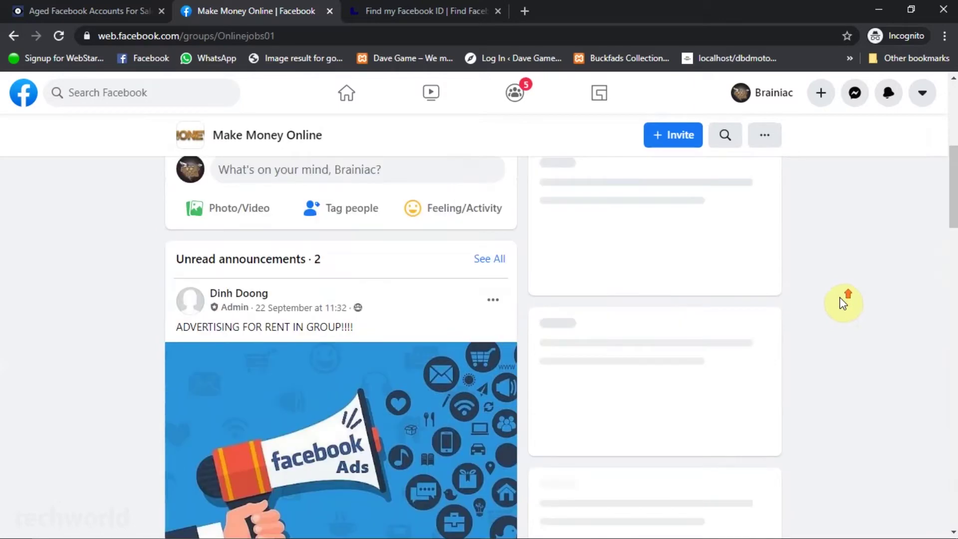
pyautogui.scroll(3, 844, 299)
pyautogui.scroll(4, 838, 275)
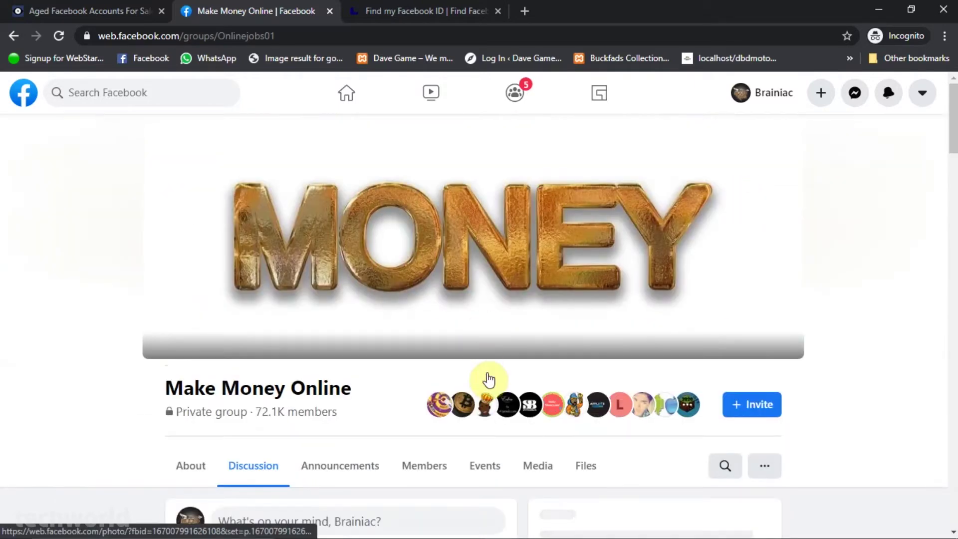
pyautogui.scroll(-4, 757, 300)
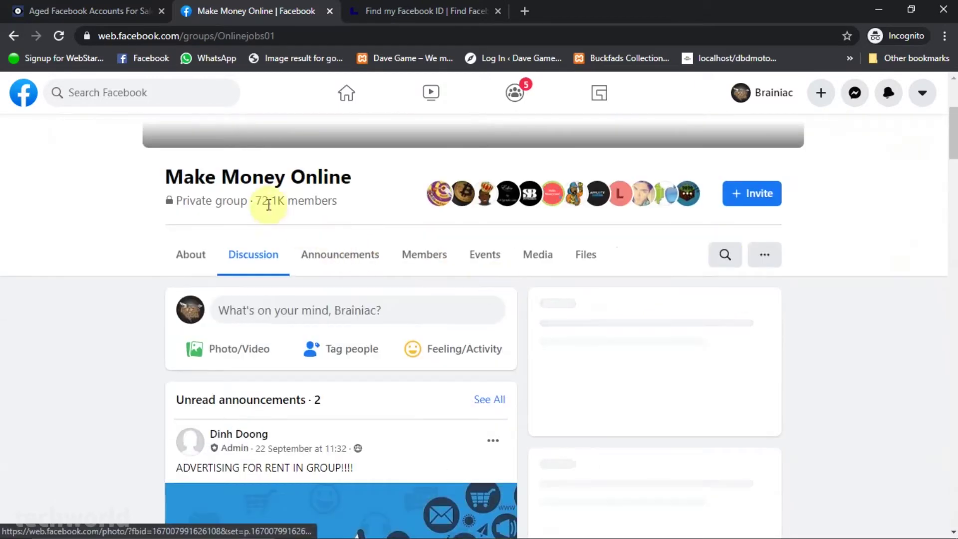
pyautogui.click(762, 264)
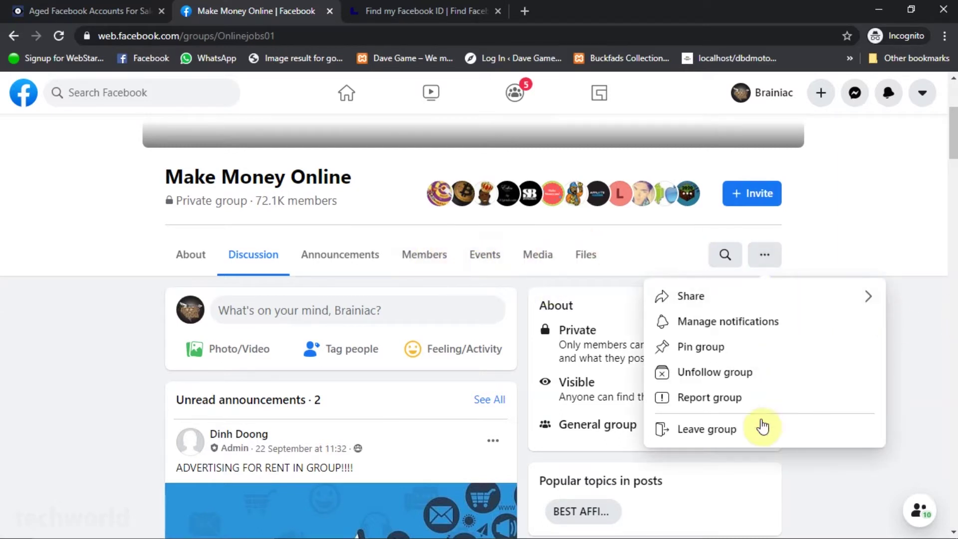
pyautogui.click(434, 268)
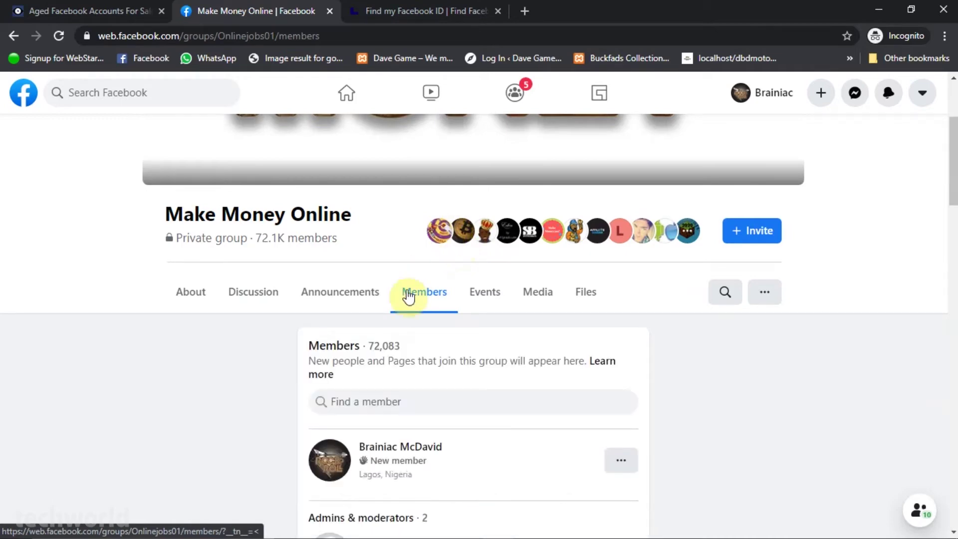
# Scroll through the group's member list to find your own entry
pyautogui.scroll(-4, 443, 250)
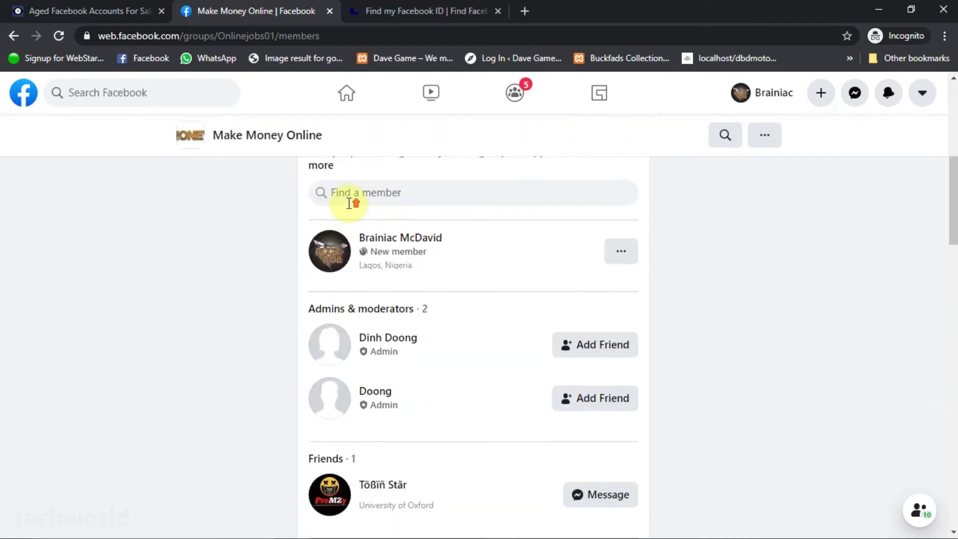
pyautogui.scroll(2, 353, 196)
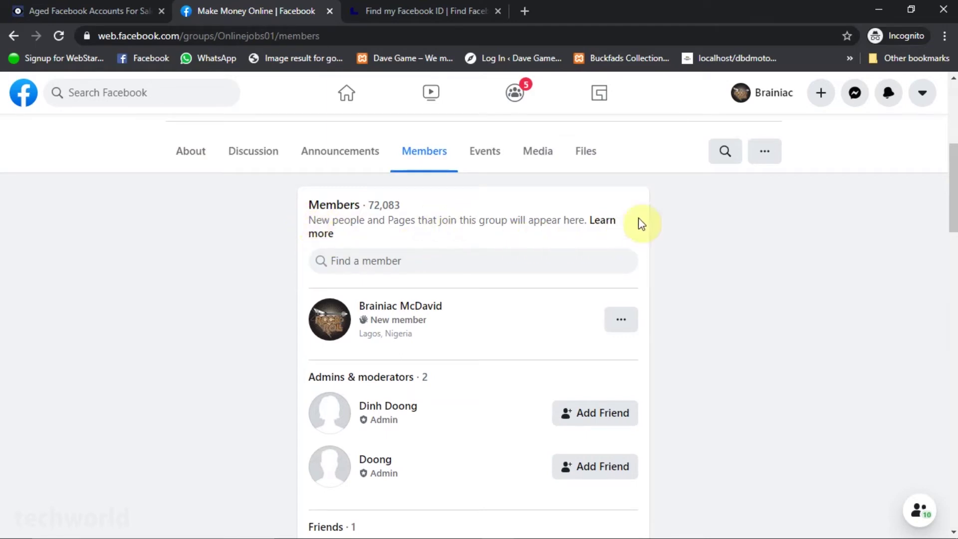
pyautogui.scroll(-4, 480, 297)
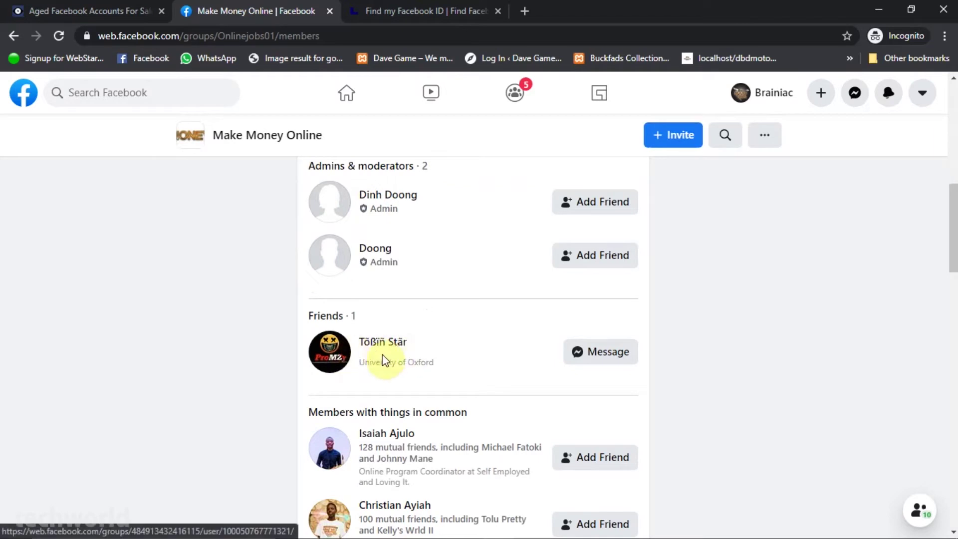
pyautogui.scroll(-3, 444, 337)
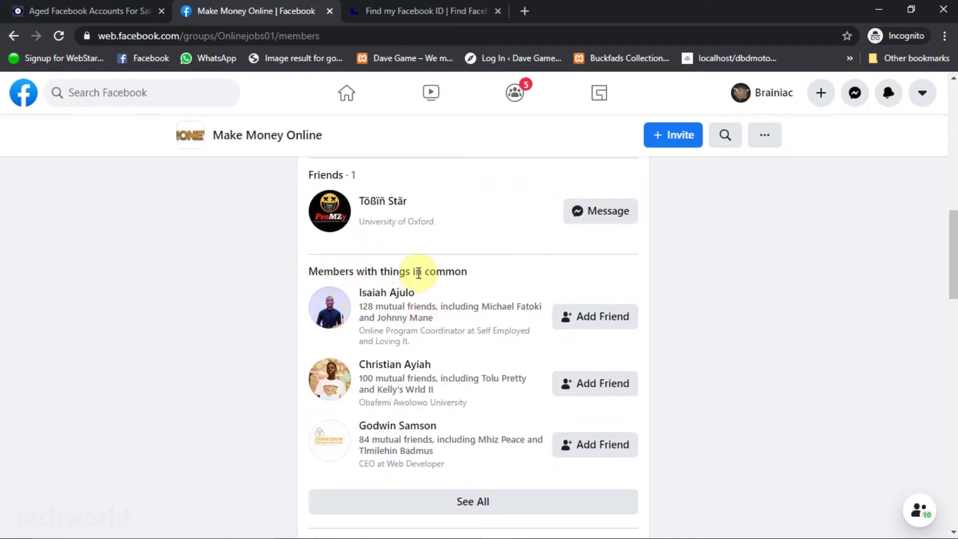
pyautogui.scroll(-3, 394, 299)
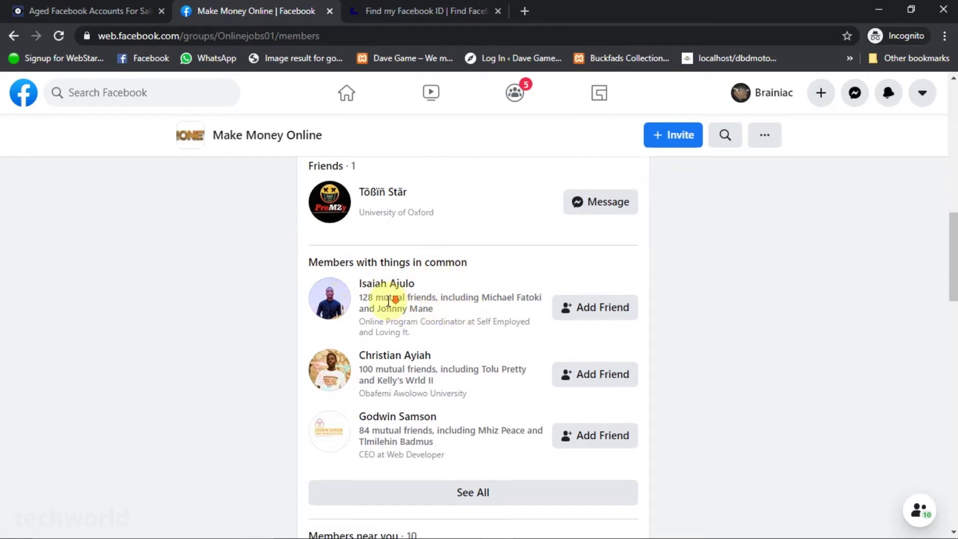
pyautogui.scroll(-3, 439, 364)
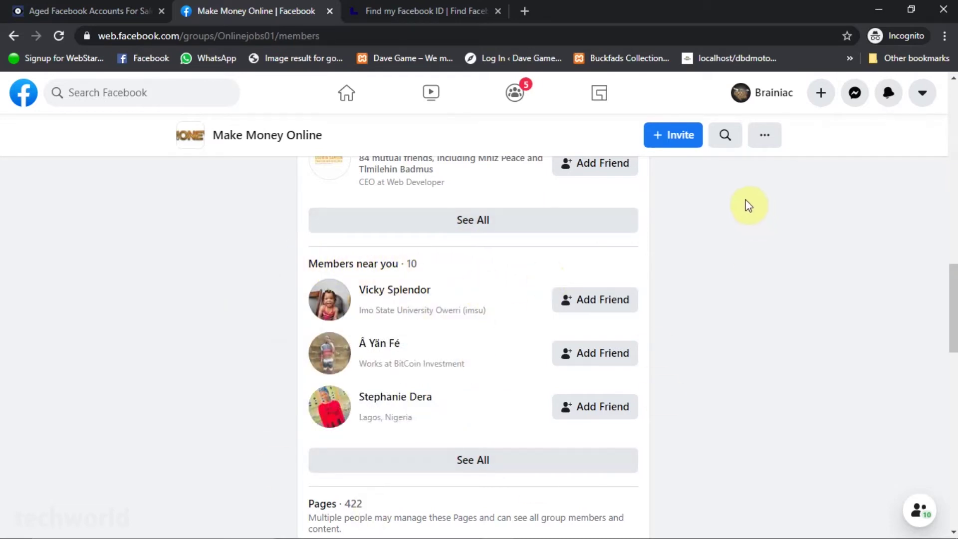
# Open your own profile in a new tab and look over its intro details
pyautogui.rightClick(751, 100)
pyautogui.click(780, 106)
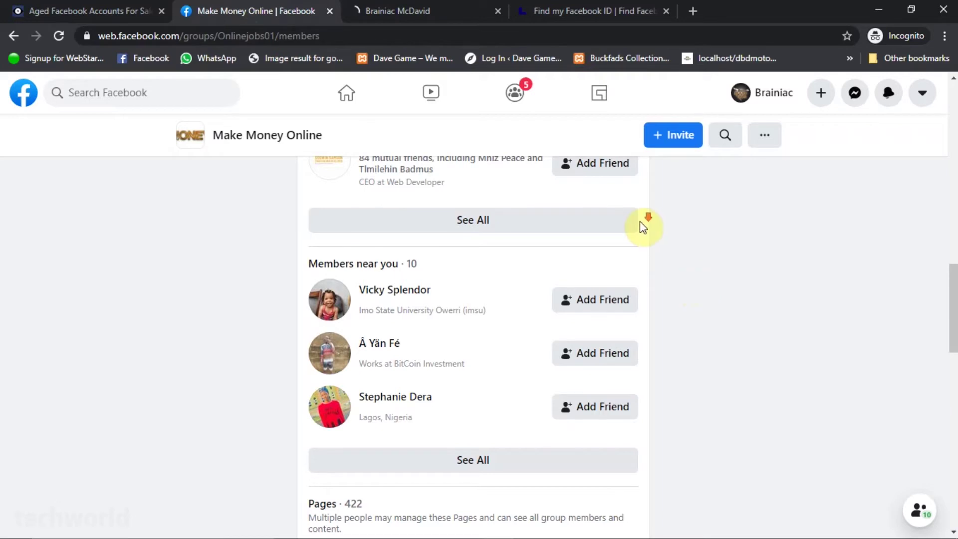
pyautogui.scroll(-3, 642, 224)
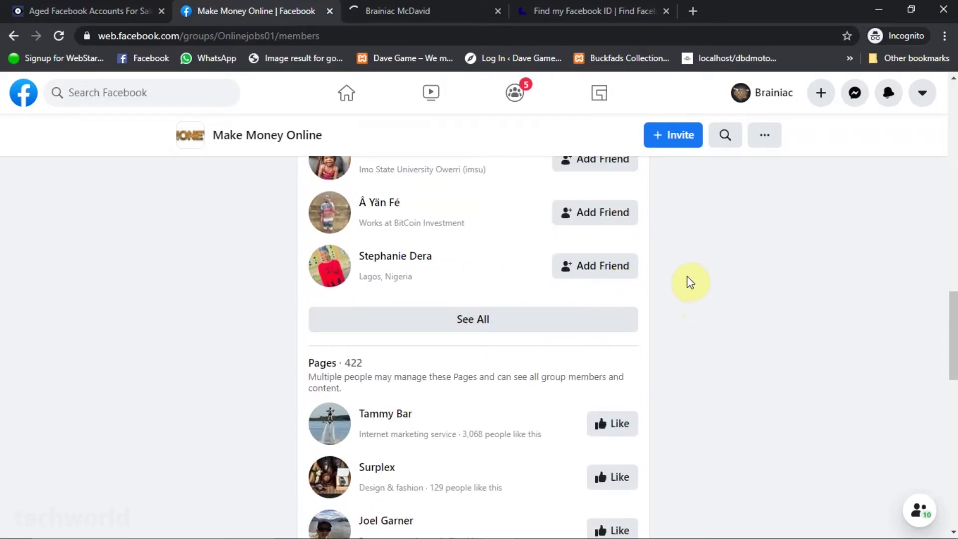
pyautogui.scroll(-3, 633, 281)
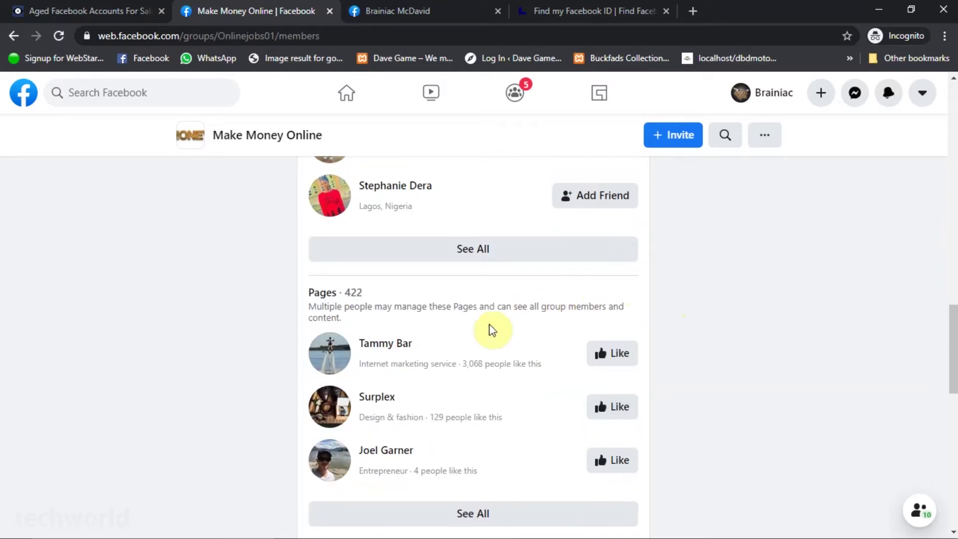
pyautogui.scroll(-3, 582, 314)
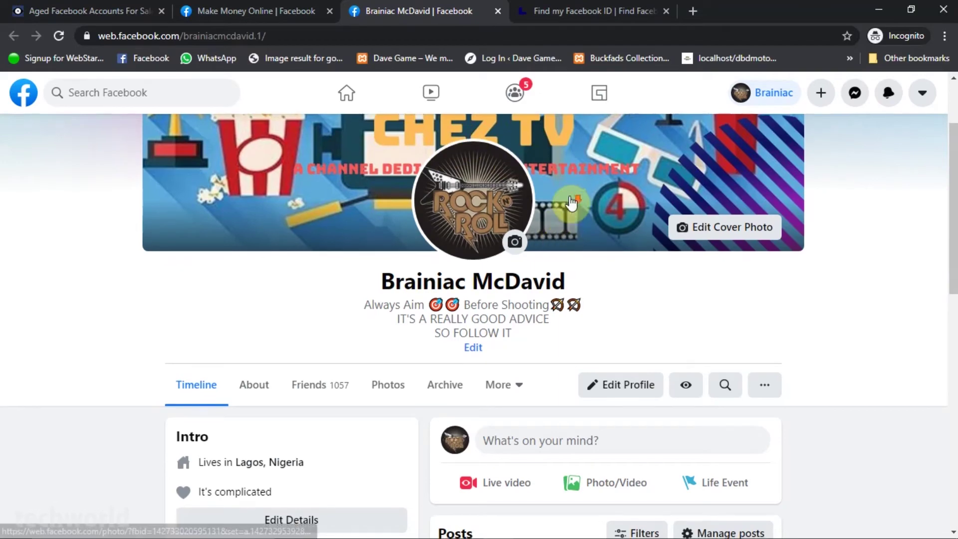
# Open the Intro's Edit Details, then the Current City editor under About > Places lived
pyautogui.scroll(-4, 570, 200)
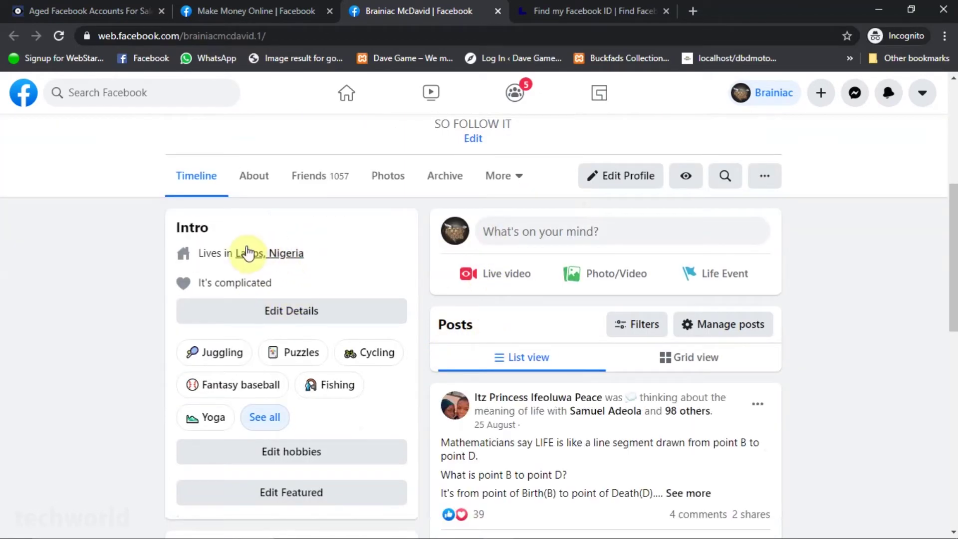
pyautogui.click(307, 310)
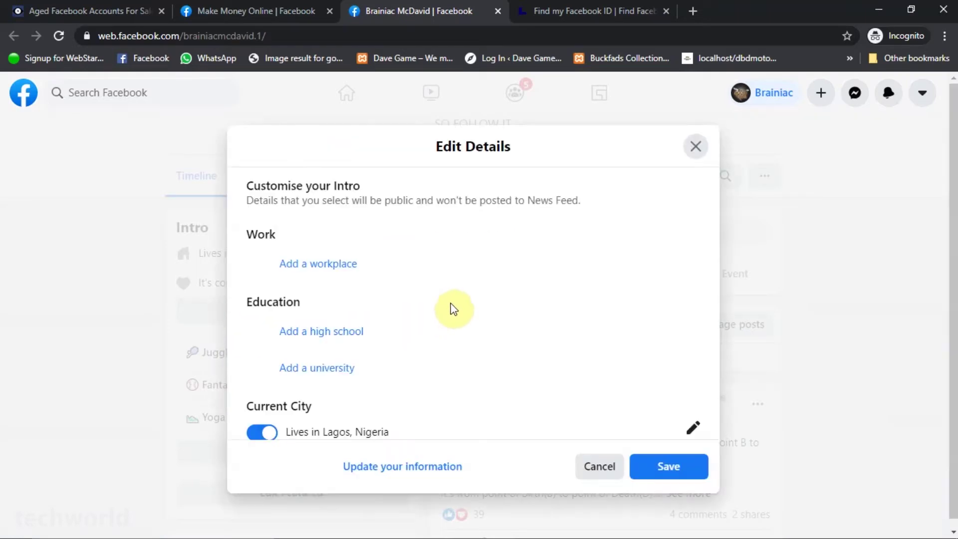
pyautogui.scroll(-4, 403, 283)
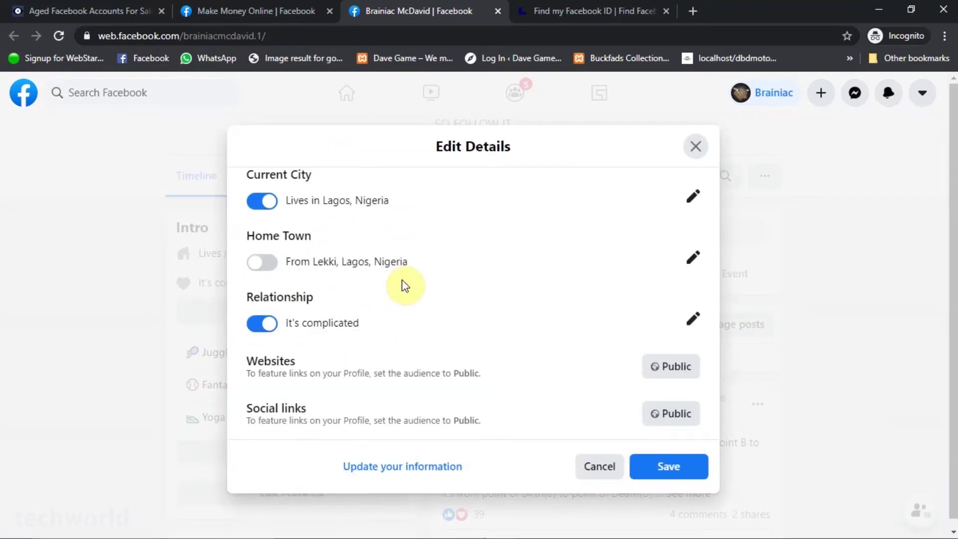
pyautogui.scroll(1, 402, 284)
pyautogui.scroll(2, 378, 264)
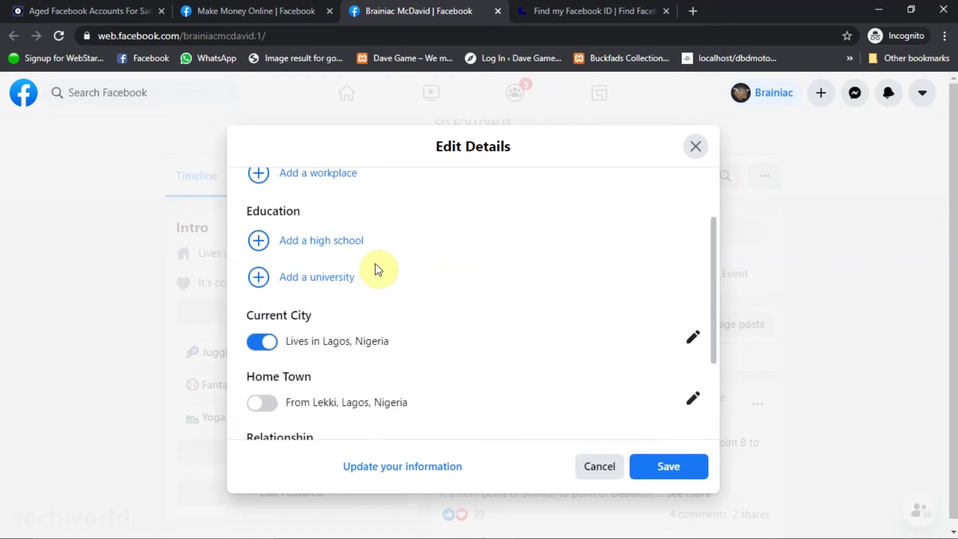
pyautogui.click(699, 337)
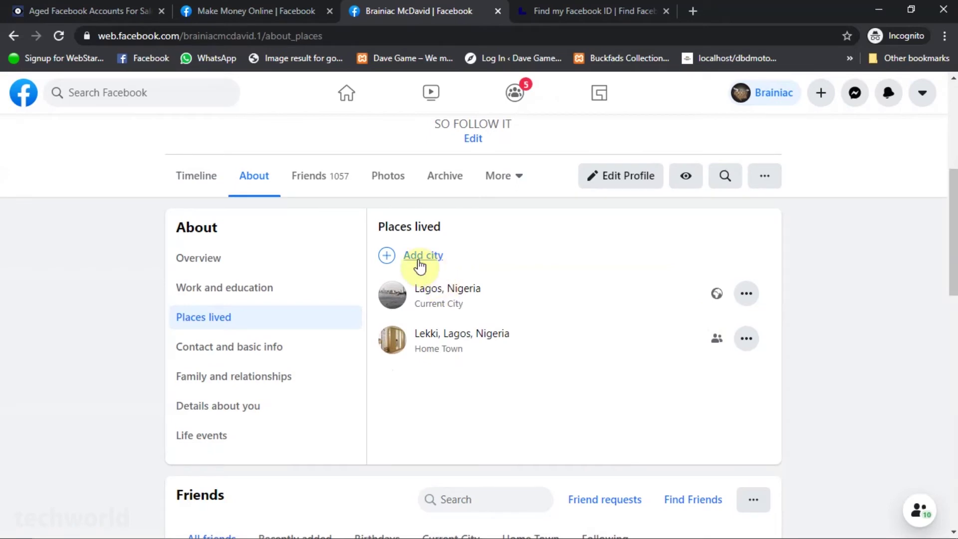
# Add Texas City, Texas as a new place lived and save it
pyautogui.click(418, 257)
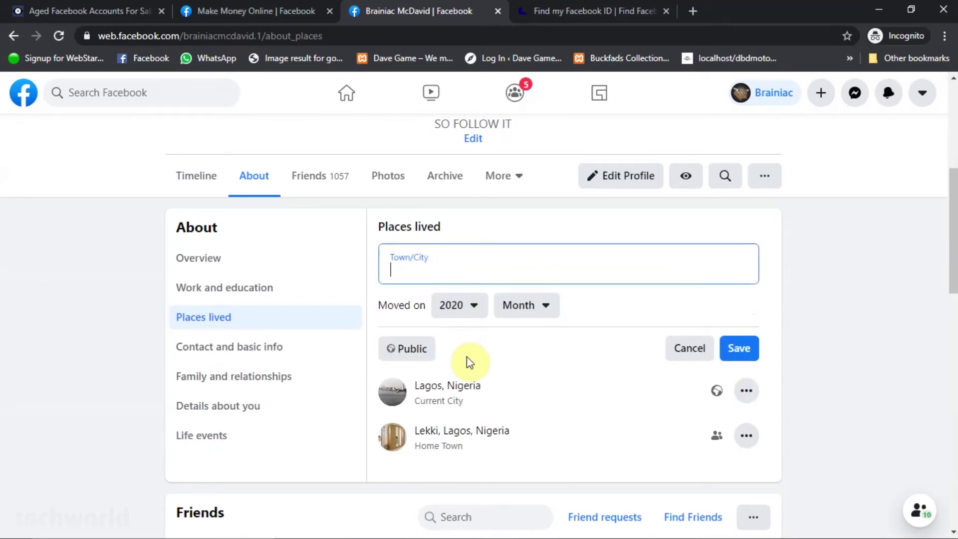
pyautogui.write('texas')
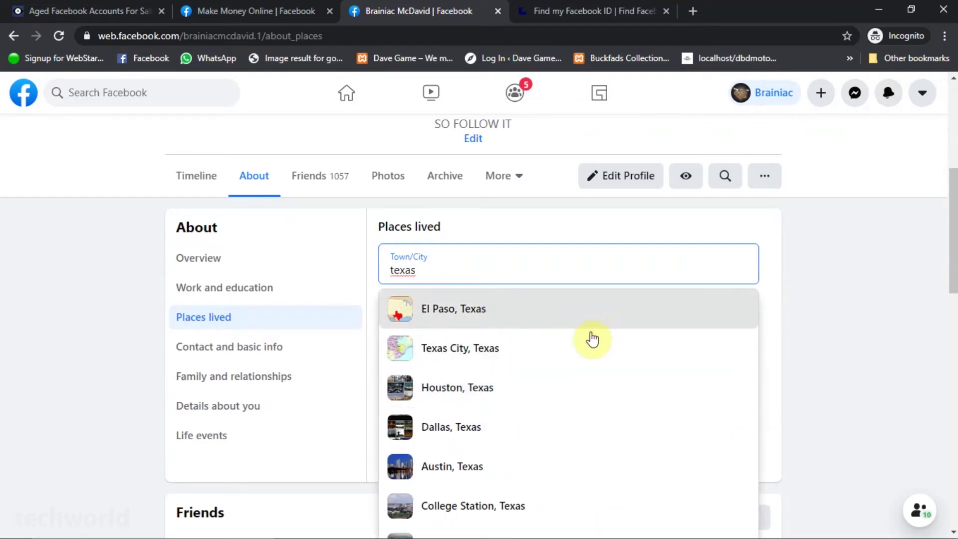
pyautogui.click(512, 355)
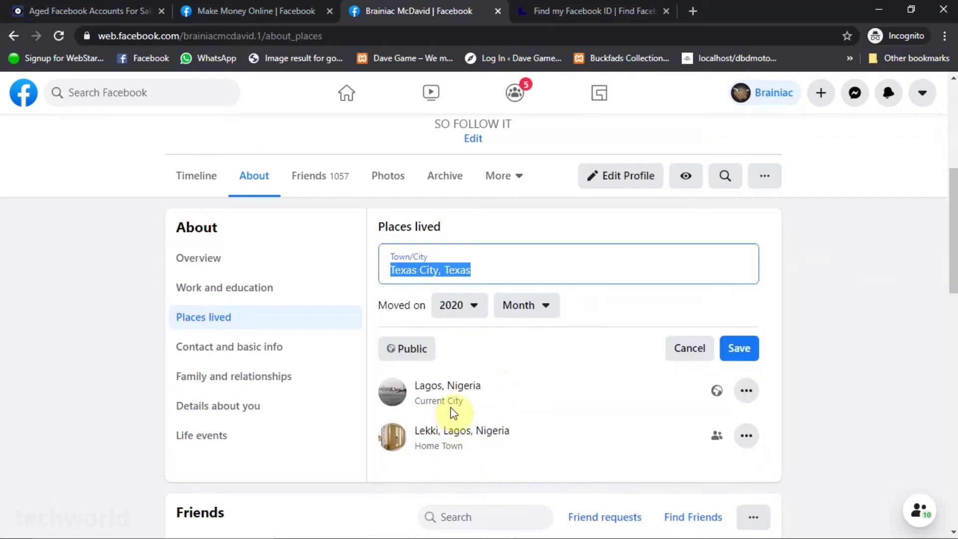
pyautogui.click(746, 352)
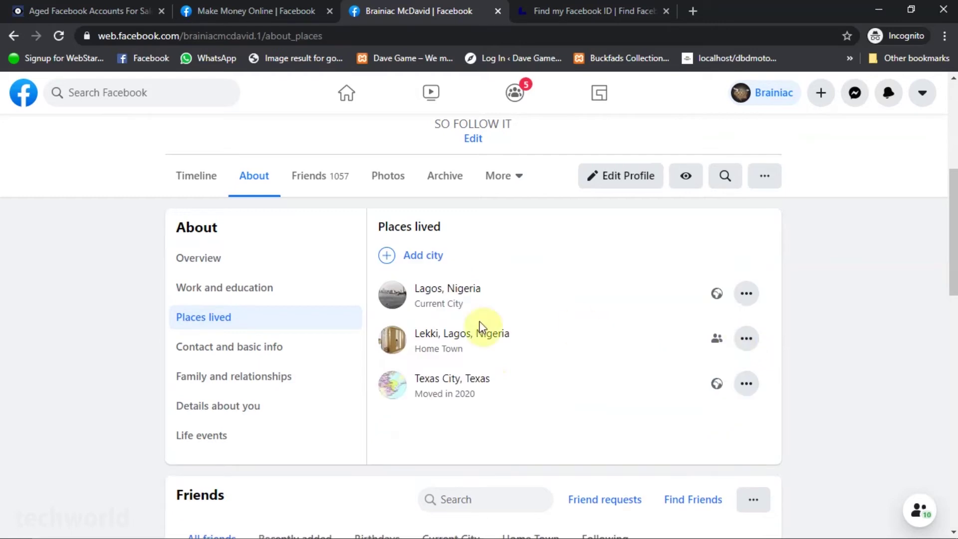
# Delete Lagos as current city and Lekki as home town, confirming each removal
pyautogui.click(745, 295)
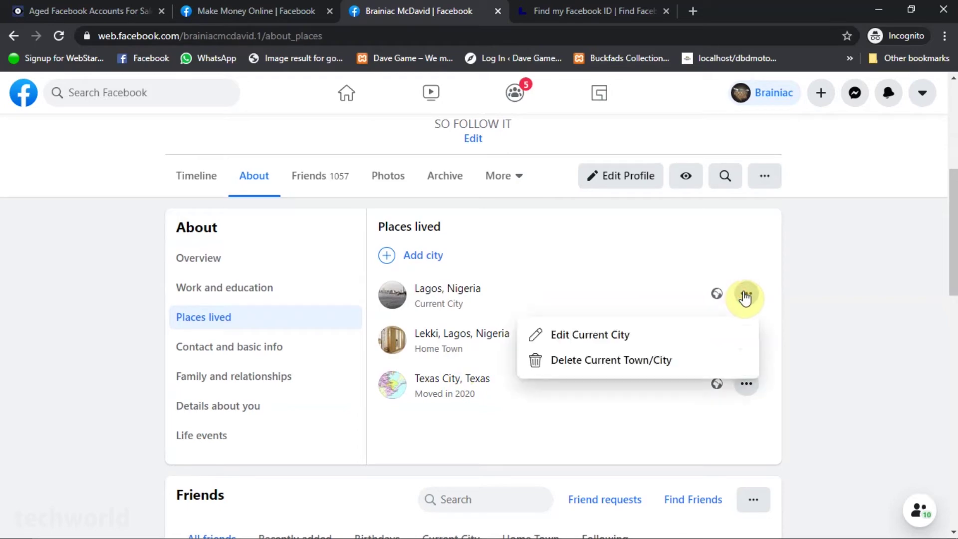
pyautogui.click(626, 364)
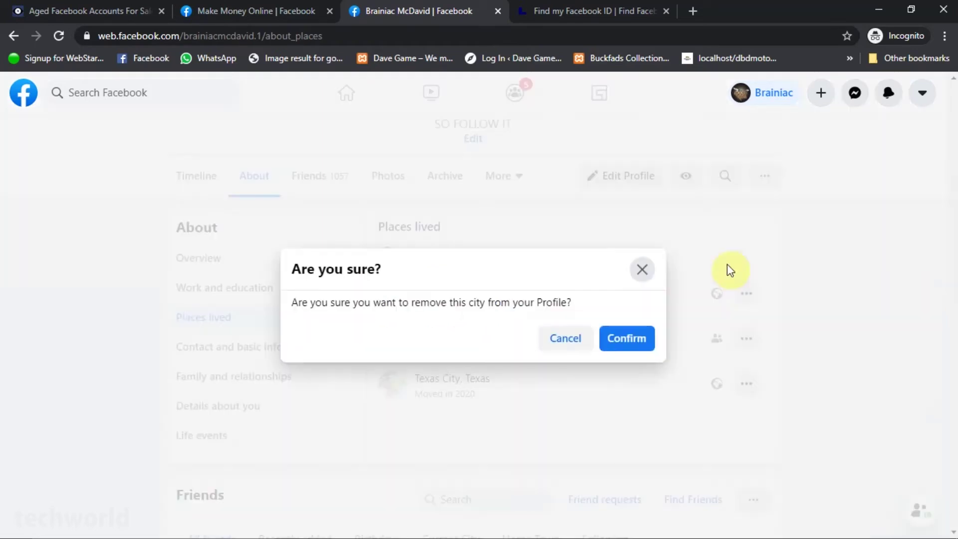
pyautogui.click(626, 338)
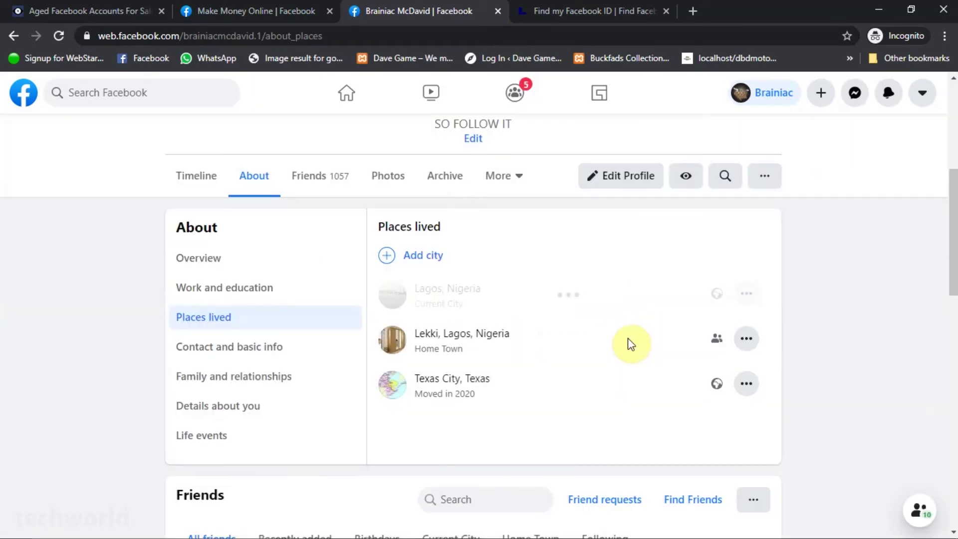
pyautogui.click(743, 340)
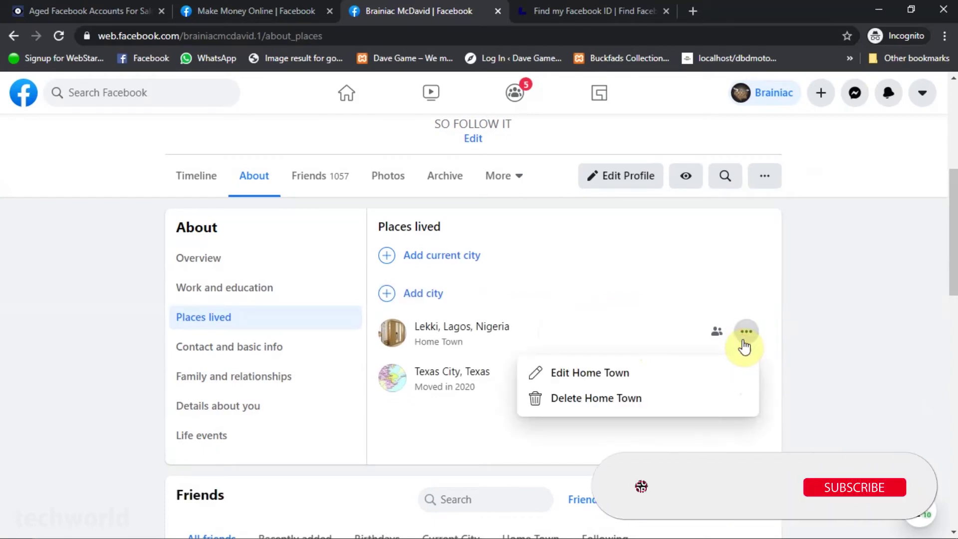
pyautogui.click(644, 402)
pyautogui.click(629, 342)
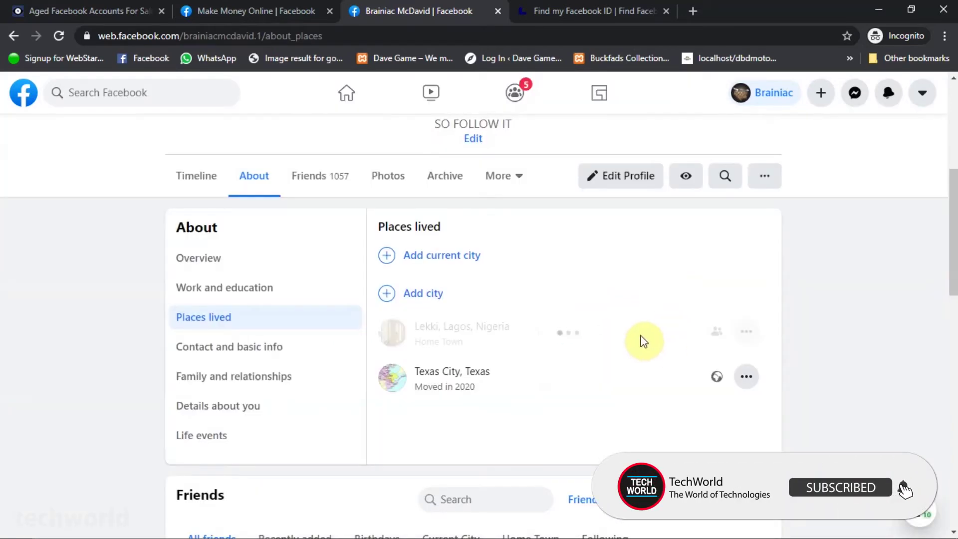
# Choose Texas City, Texas as the current city and save it
pyautogui.click(434, 256)
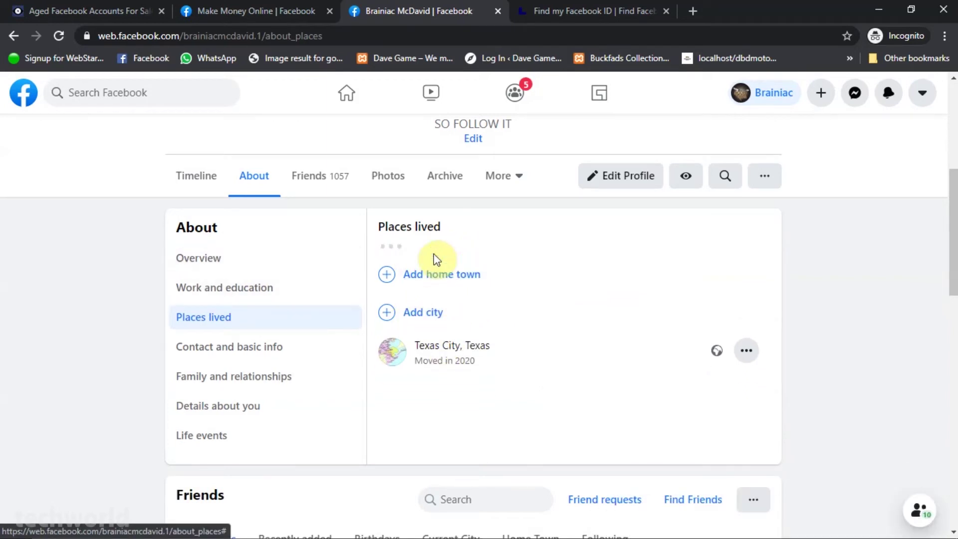
pyautogui.click(434, 269)
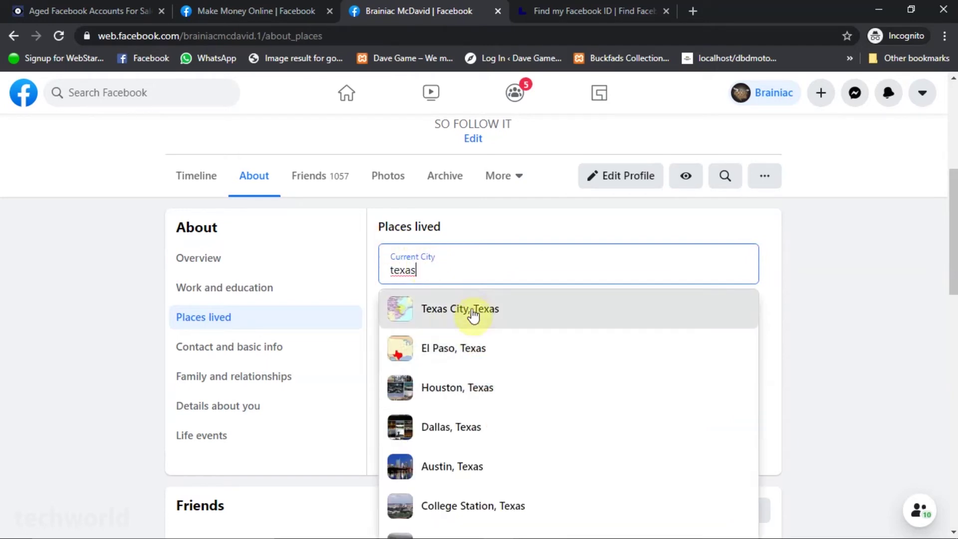
pyautogui.click(473, 309)
pyautogui.click(735, 315)
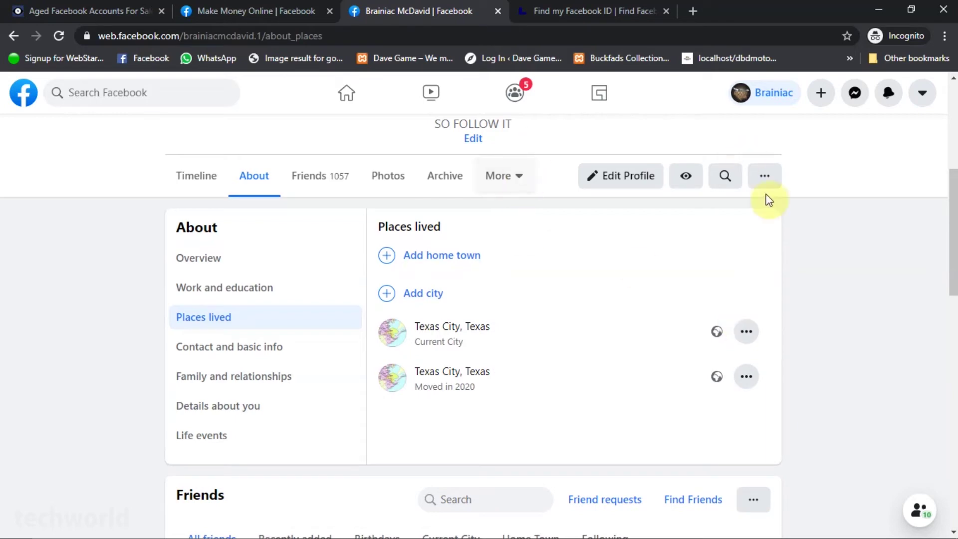
# Return to and reload the Make Money Online members page, scrolling down to Members near you
pyautogui.click(266, 5)
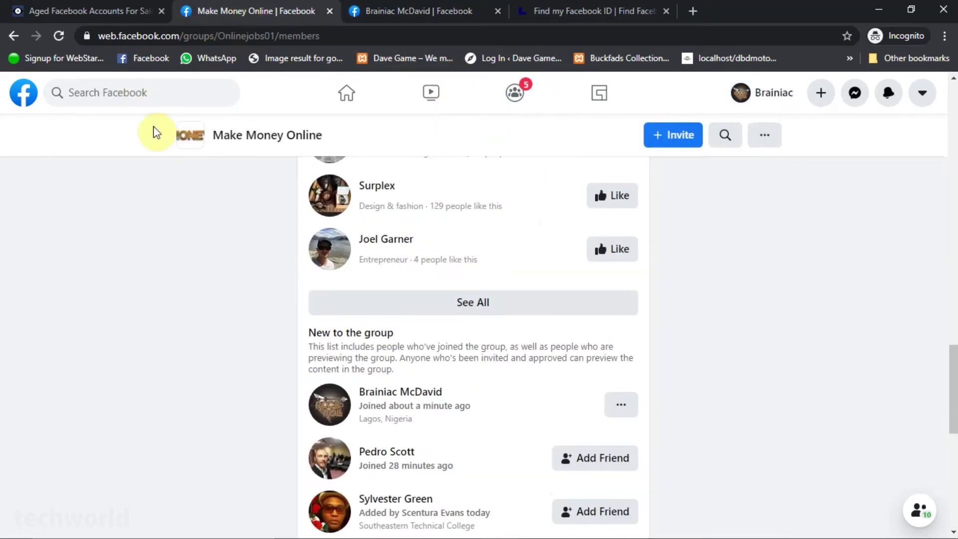
pyautogui.scroll(7, 271, 195)
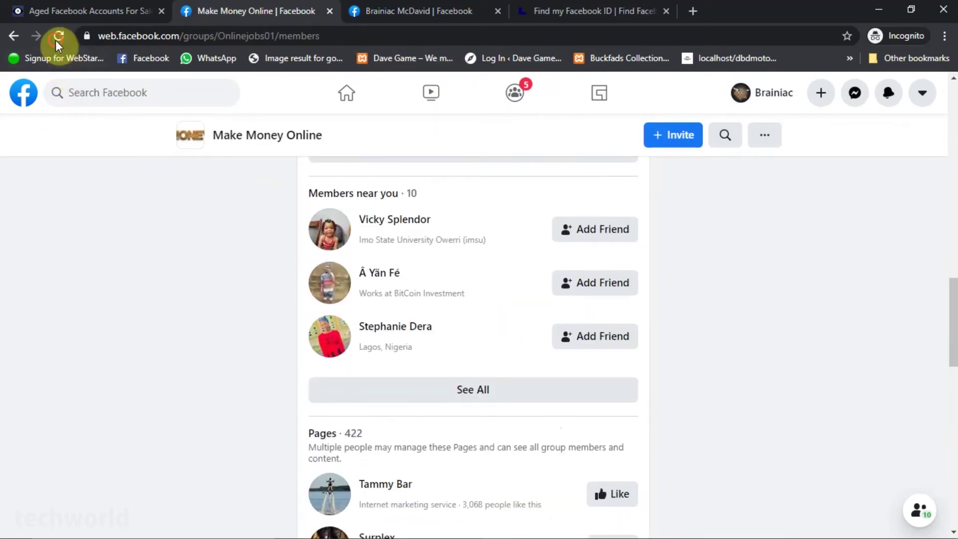
pyautogui.click(58, 36)
pyautogui.scroll(10, 265, 314)
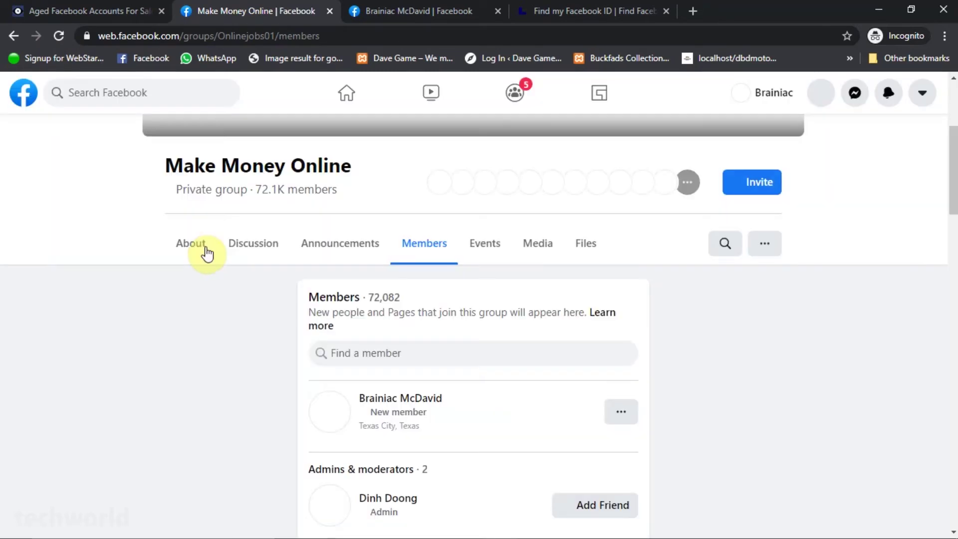
pyautogui.scroll(-7, 447, 319)
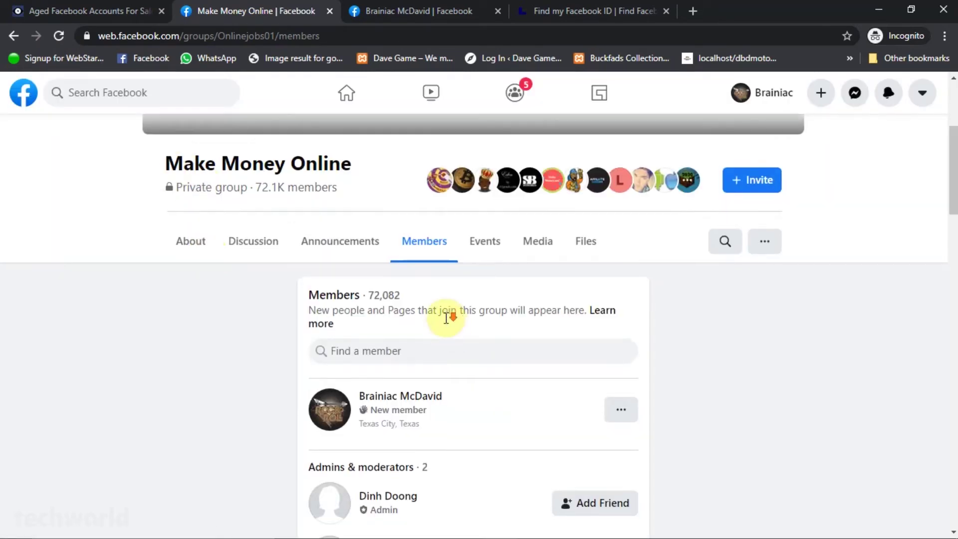
pyautogui.scroll(-6, 447, 318)
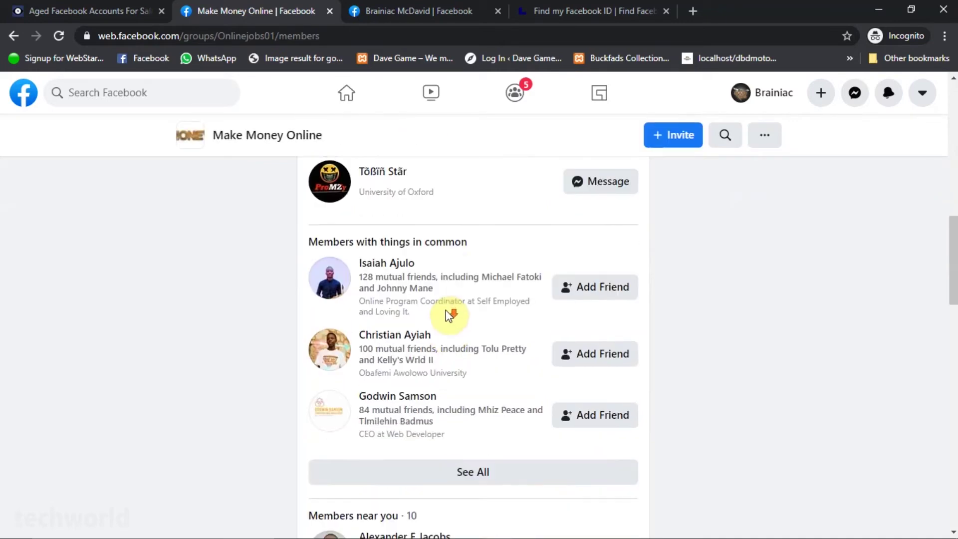
pyautogui.scroll(-3, 443, 321)
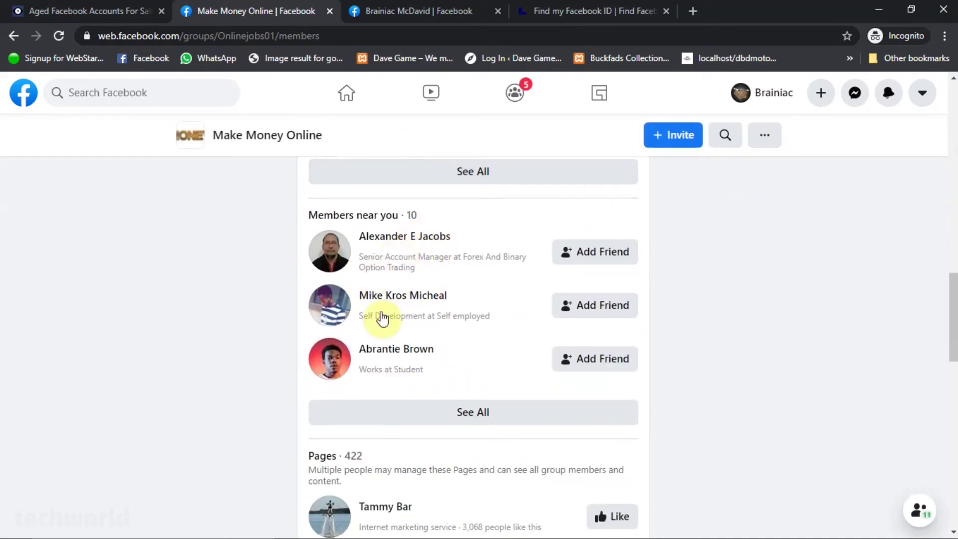
# Open the full Members near you list of 10 and browse the Texas City members
pyautogui.click(465, 407)
pyautogui.moveTo(422, 255)
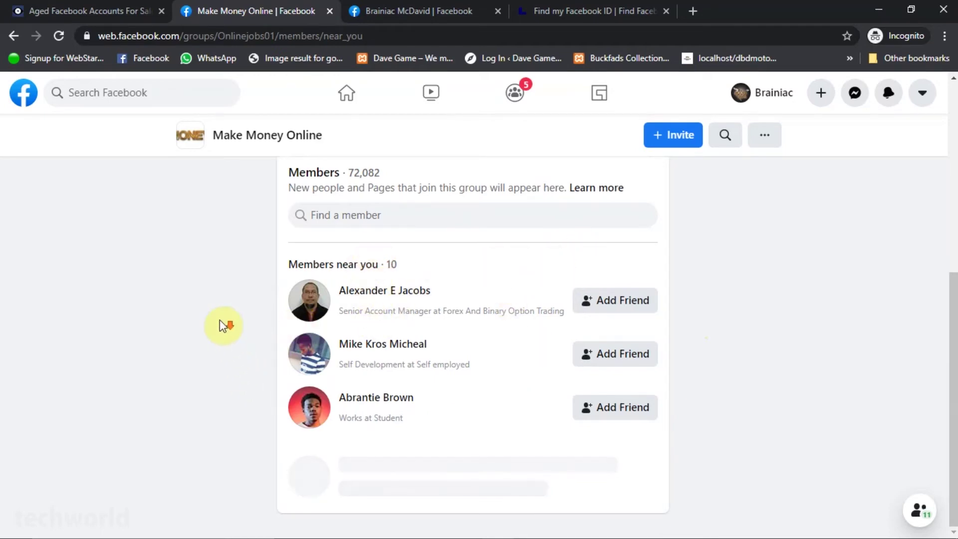
pyautogui.scroll(-5, 224, 325)
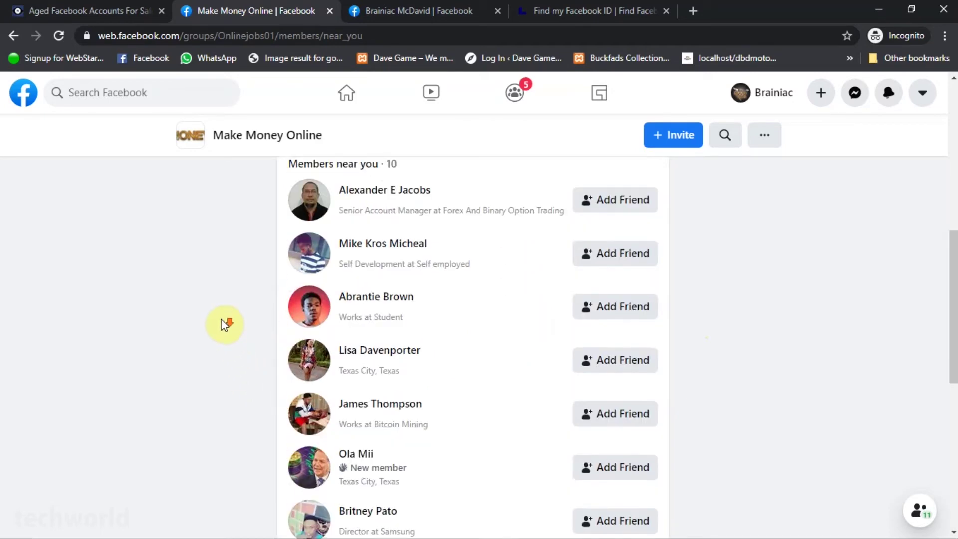
pyautogui.scroll(-2, 197, 354)
pyautogui.scroll(-2, 197, 355)
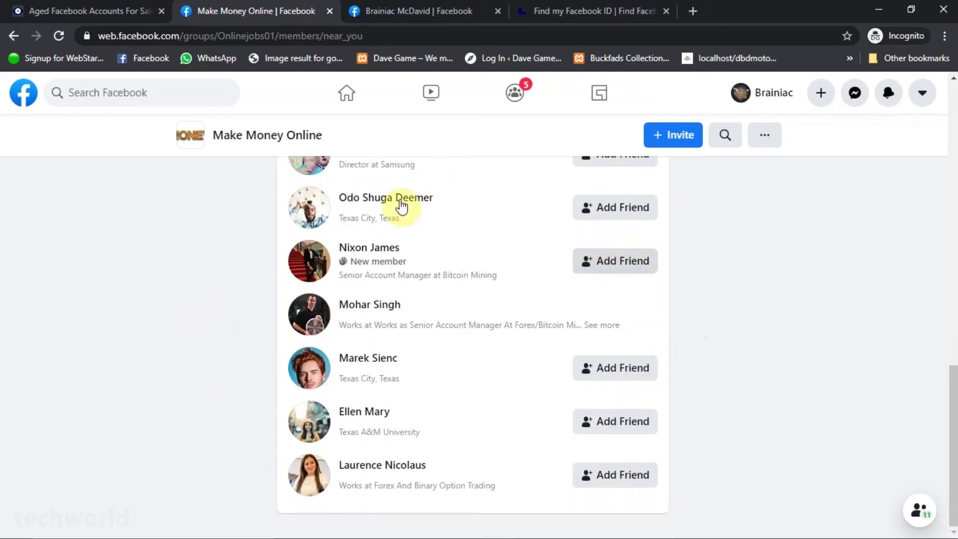
pyautogui.scroll(8, 364, 252)
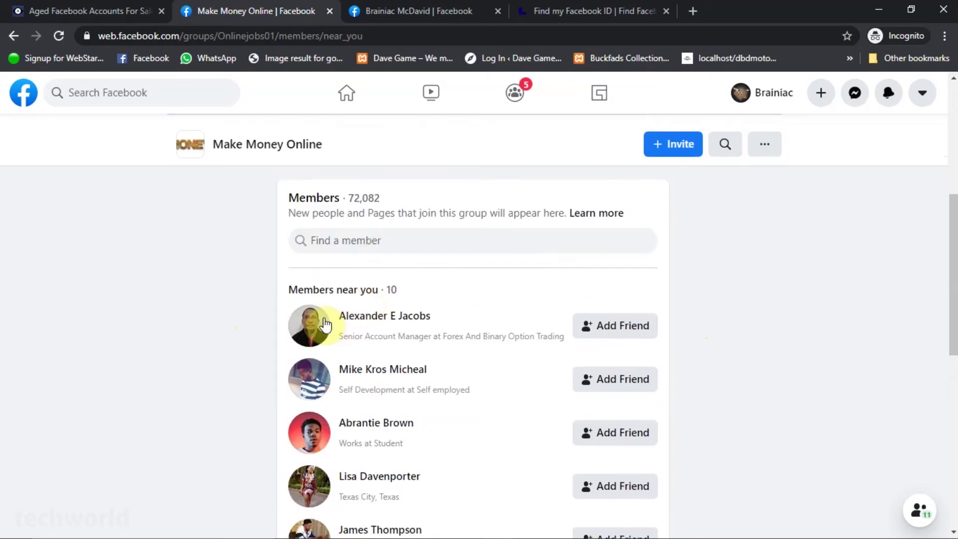
pyautogui.click(324, 326)
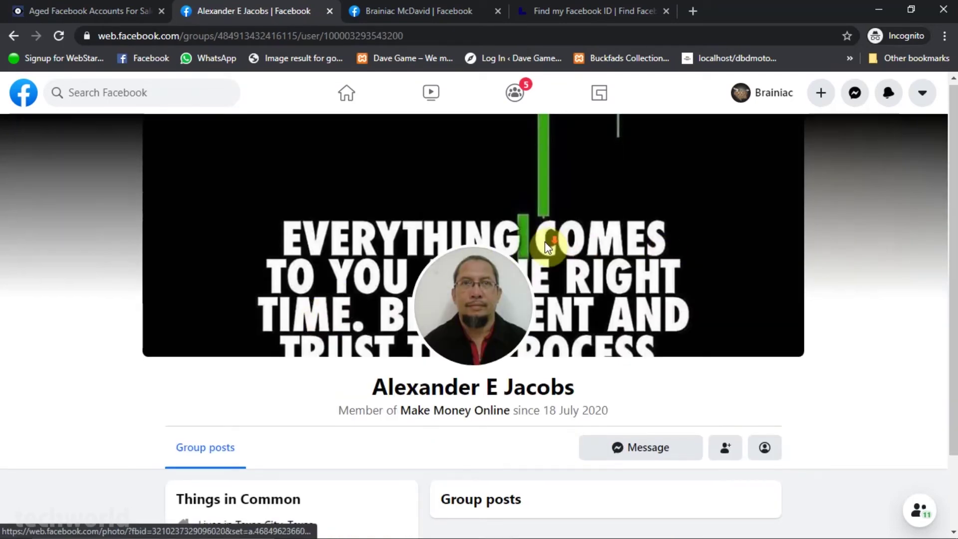
pyautogui.scroll(-2, 367, 220)
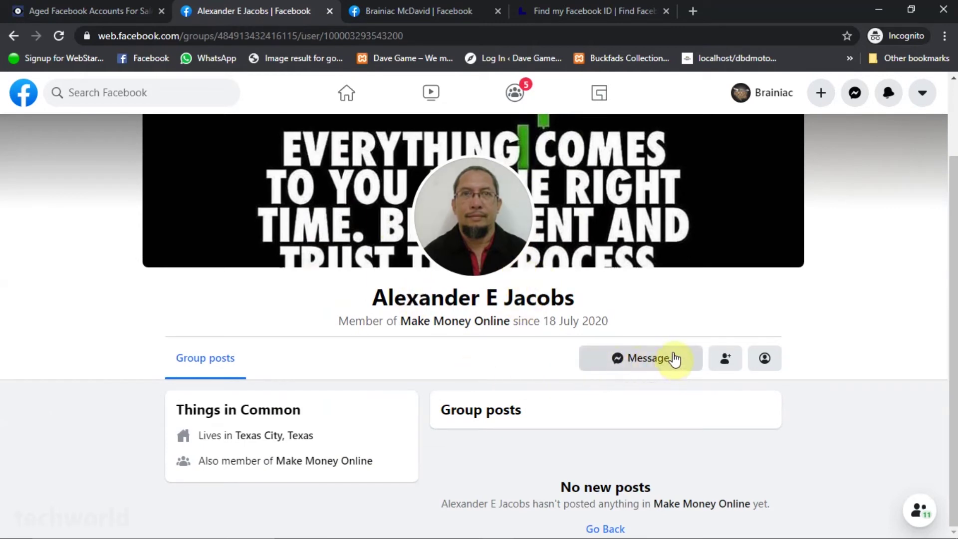
pyautogui.click(14, 35)
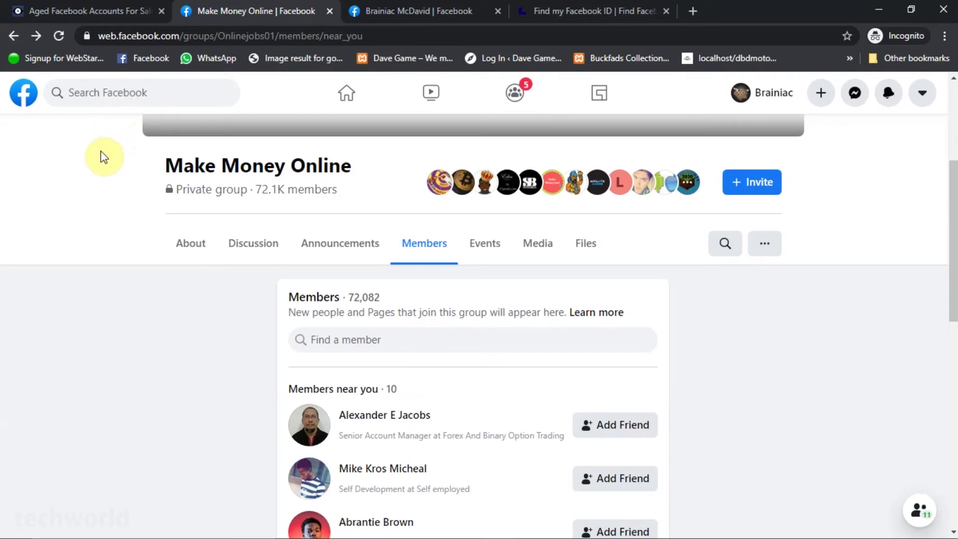
pyautogui.scroll(-3, 229, 214)
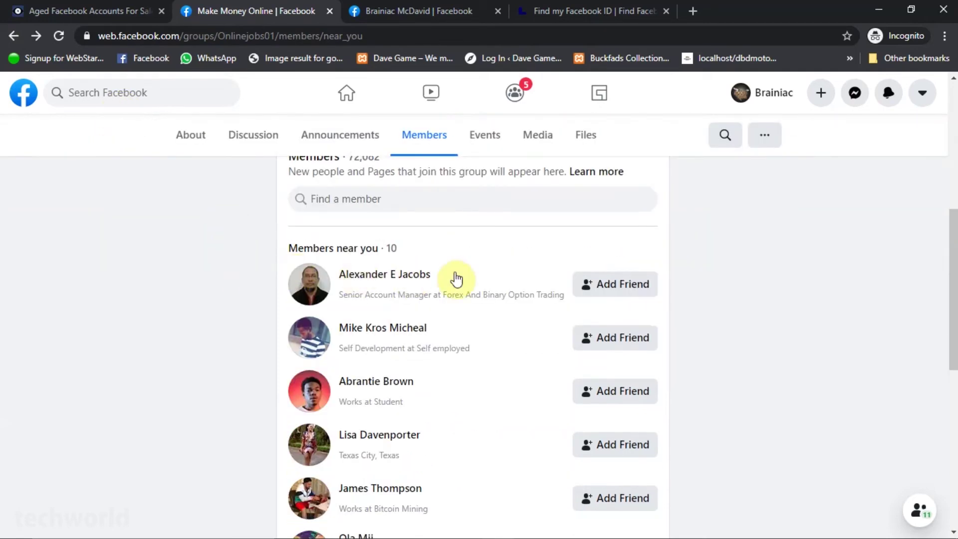
pyautogui.moveTo(390, 277)
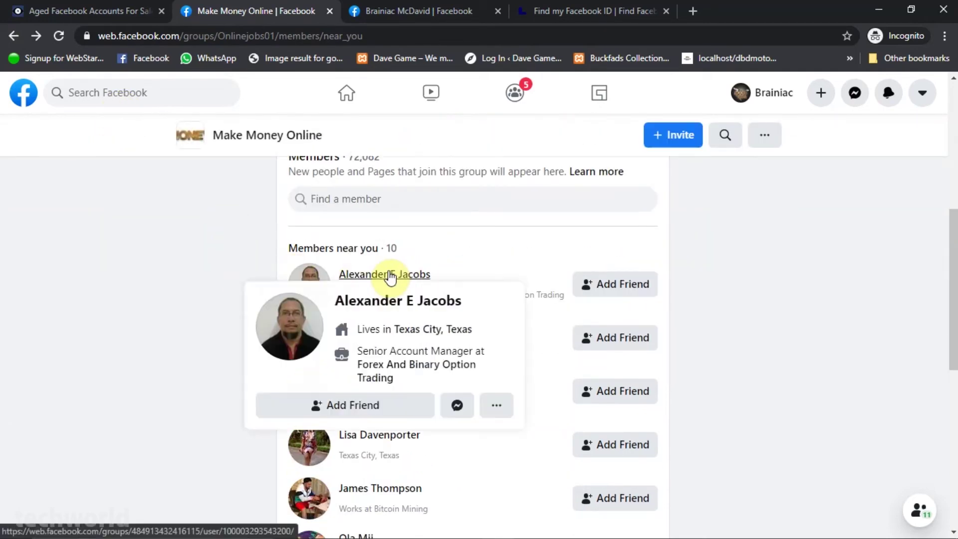
pyautogui.click(457, 409)
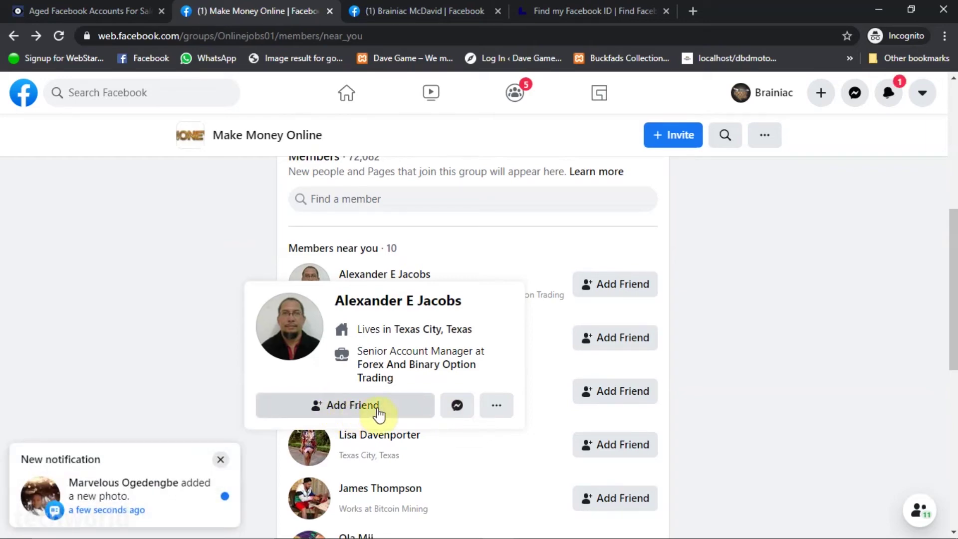
pyautogui.click(220, 458)
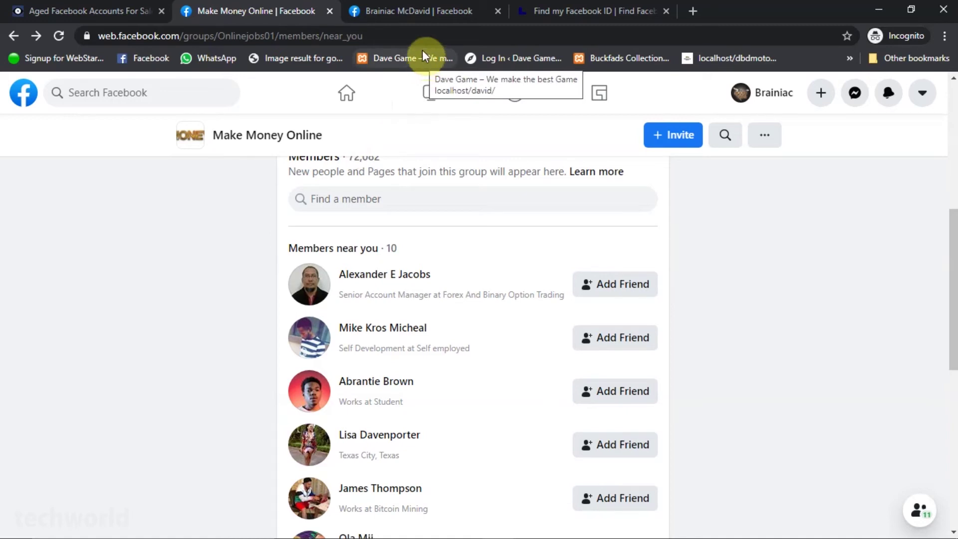
pyautogui.click(574, 11)
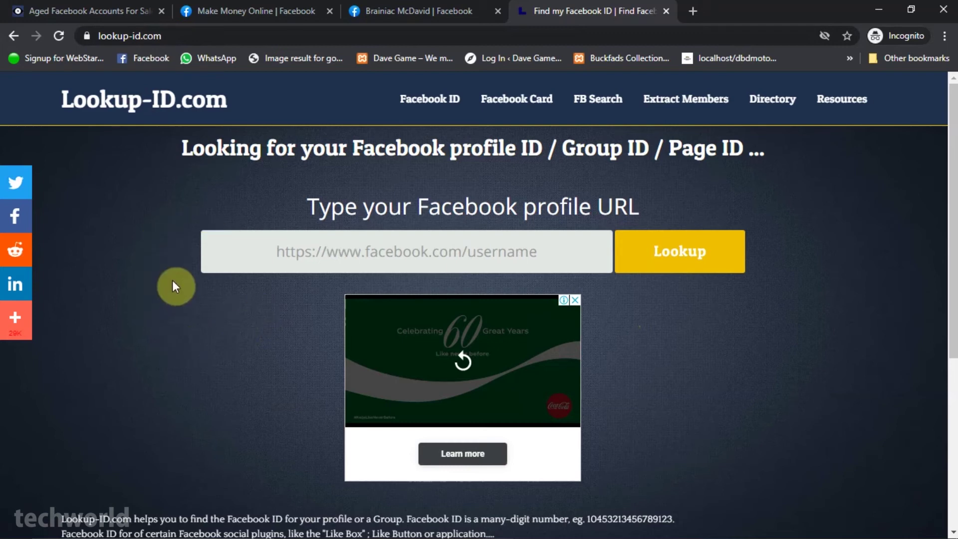
# Go to Lookup-ID.com's FB Search page with the Search Target Profile and Locate Target Profile fields
pyautogui.click(580, 104)
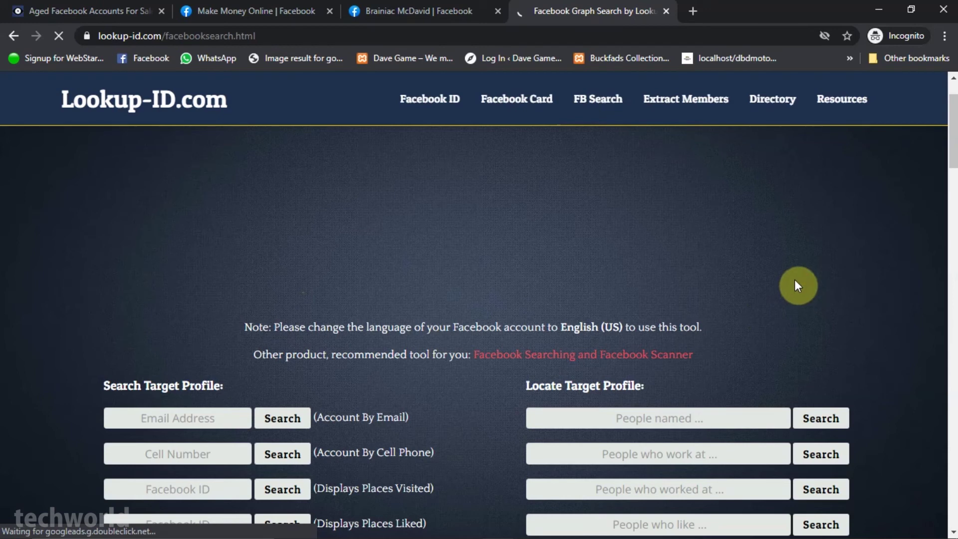
pyautogui.scroll(-1, 794, 277)
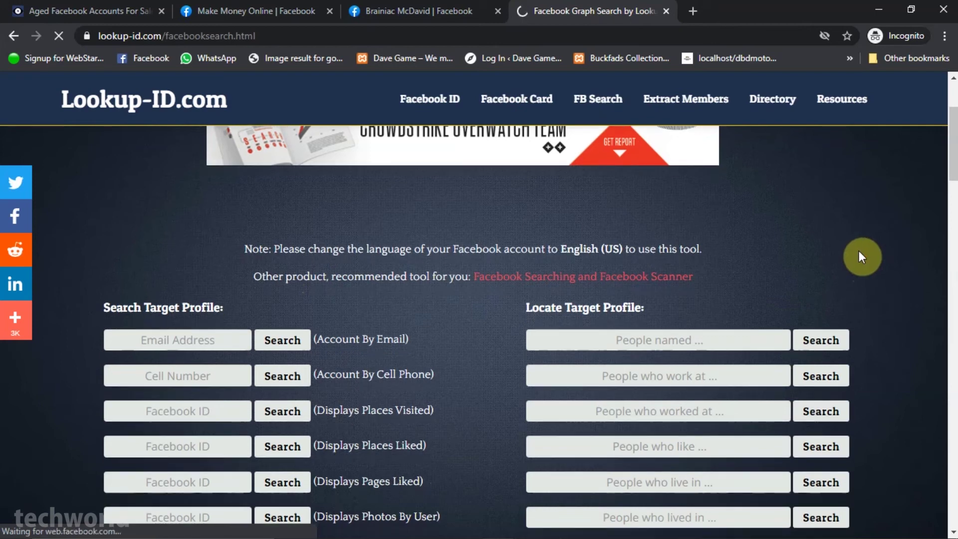
pyautogui.scroll(-1, 624, 264)
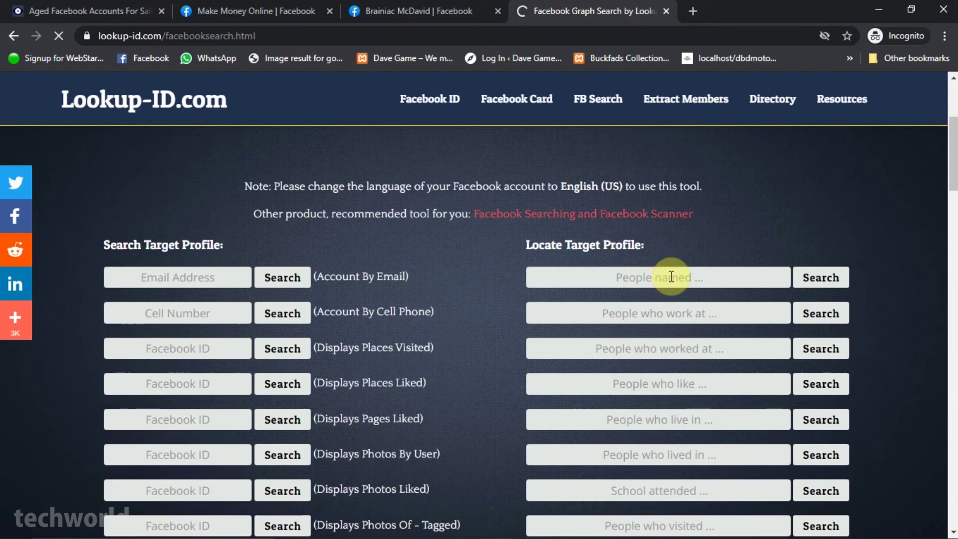
pyautogui.click(685, 281)
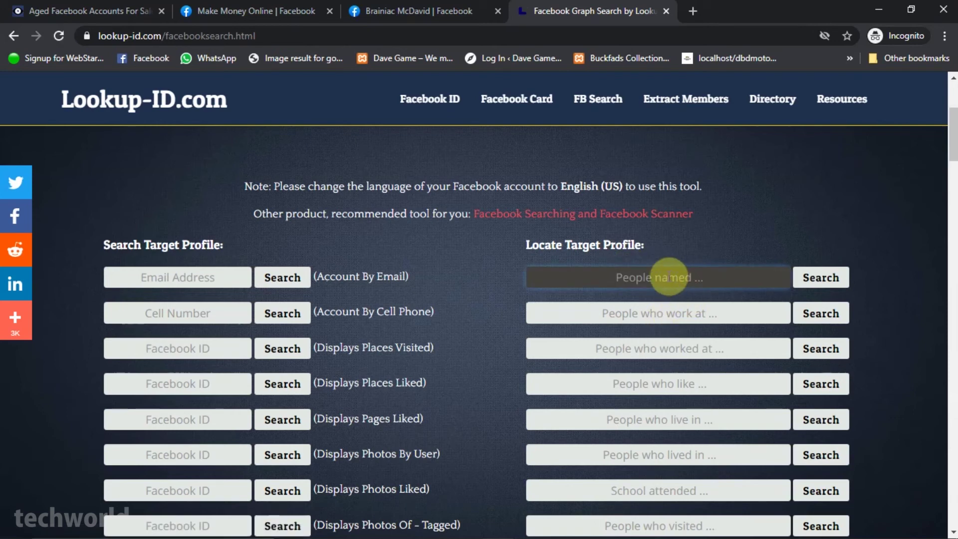
pyautogui.click(696, 426)
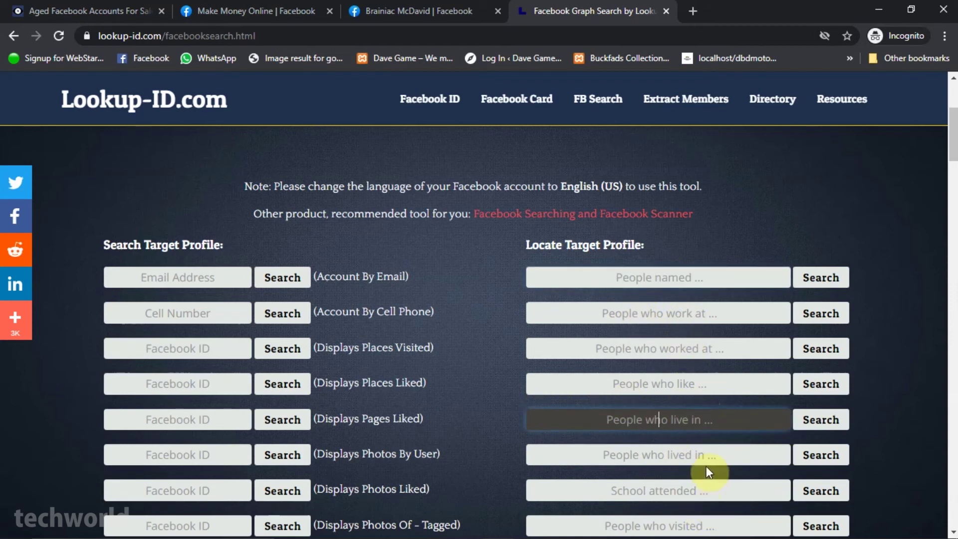
pyautogui.scroll(-1, 624, 369)
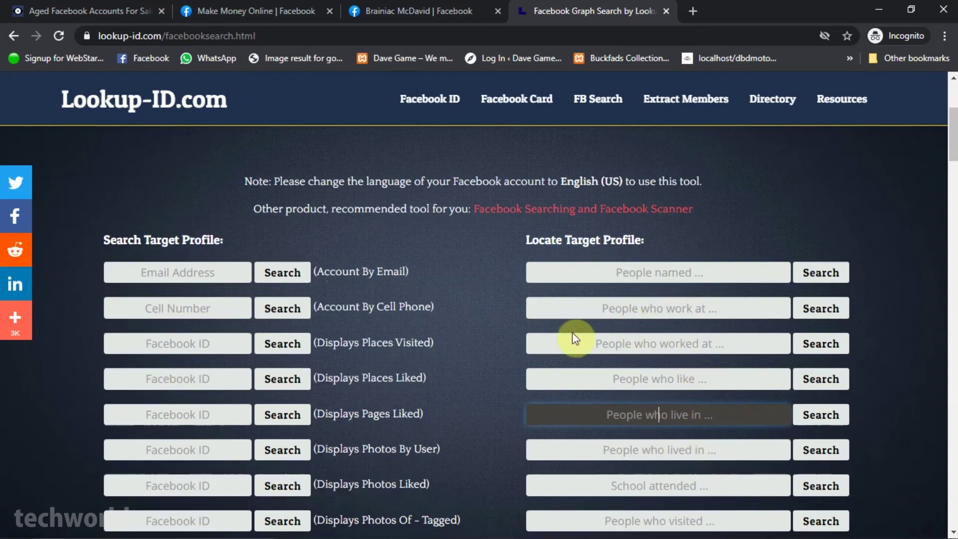
pyautogui.scroll(-1, 705, 263)
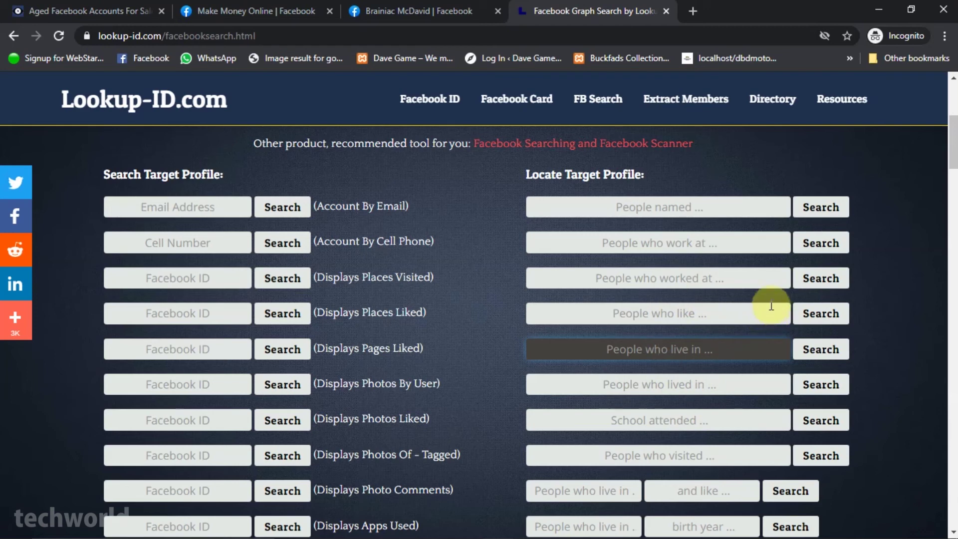
pyautogui.scroll(-2, 674, 454)
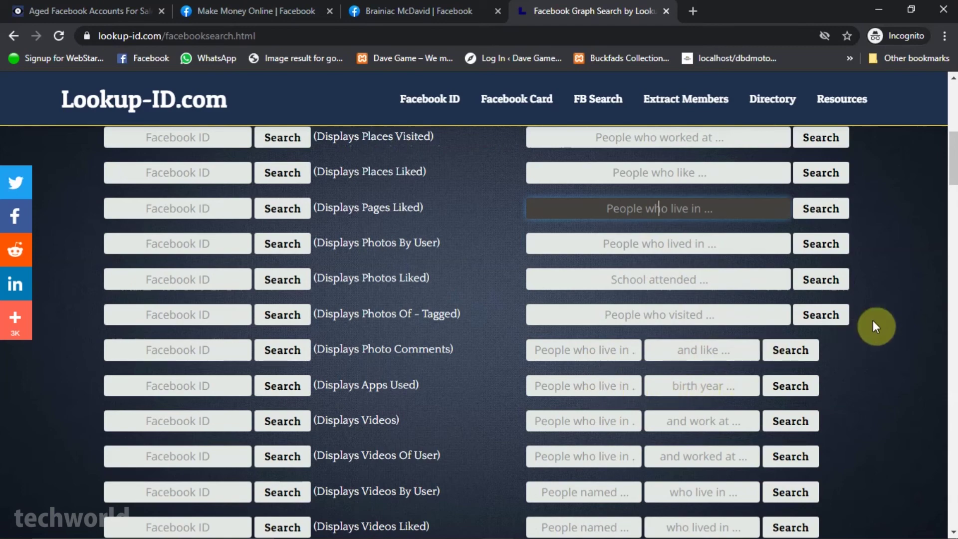
pyautogui.scroll(-2, 911, 278)
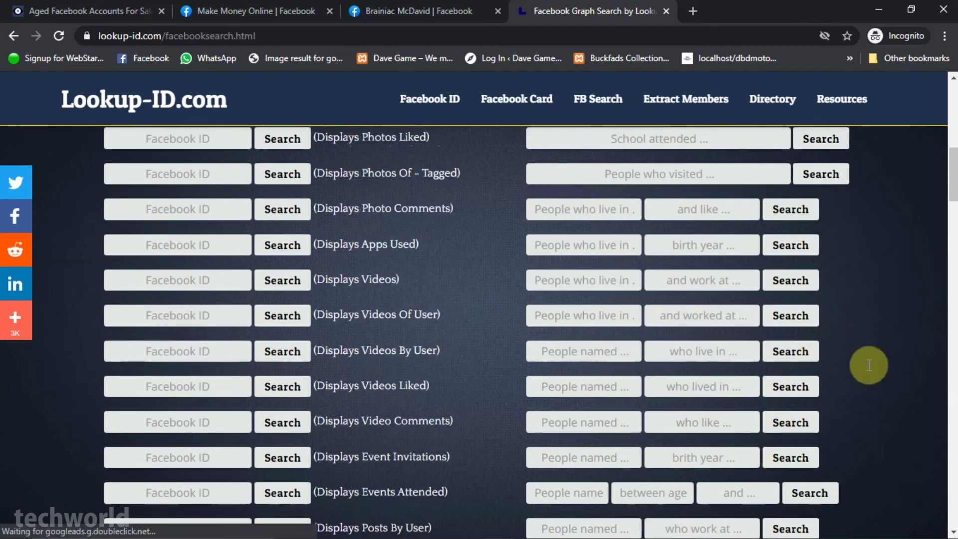
pyautogui.scroll(-2, 892, 354)
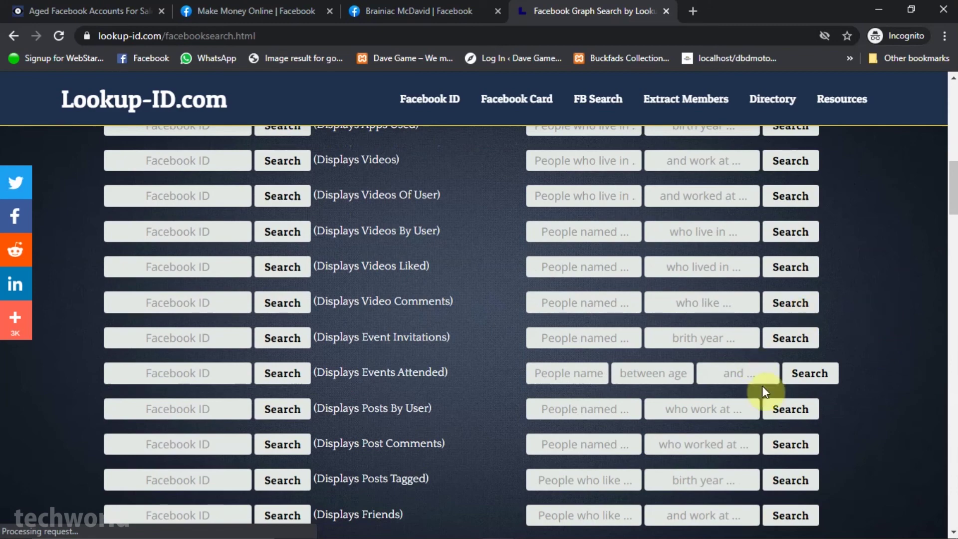
pyautogui.click(895, 350)
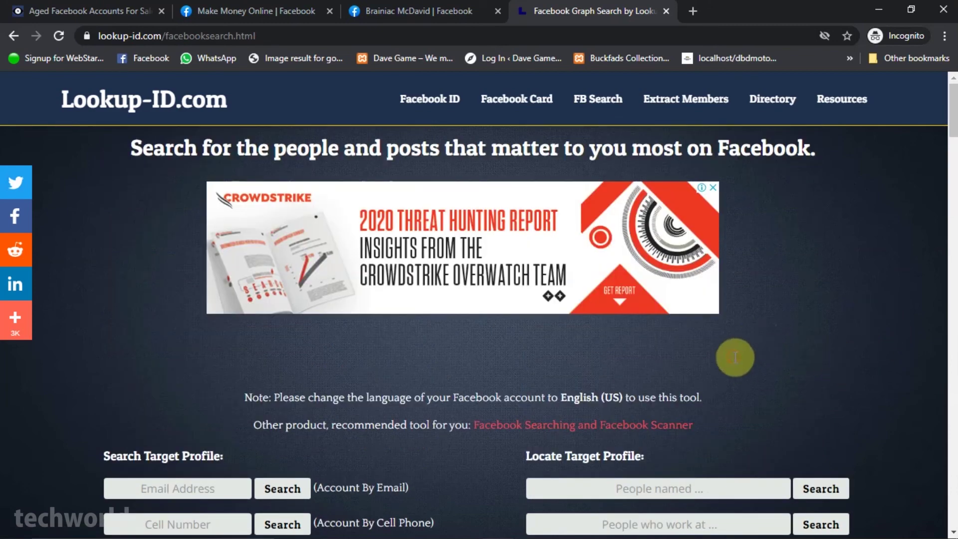
pyautogui.scroll(-2, 658, 364)
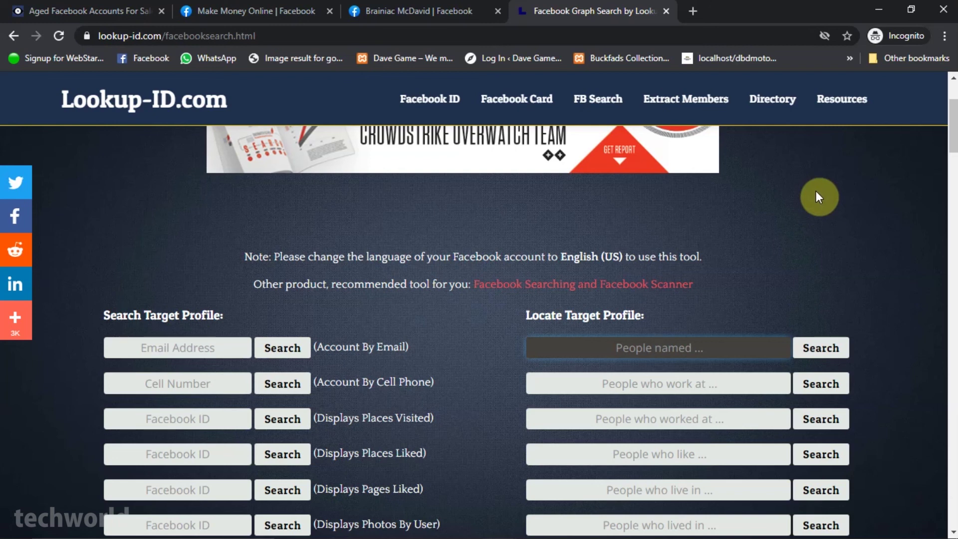
pyautogui.moveTo(653, 536)
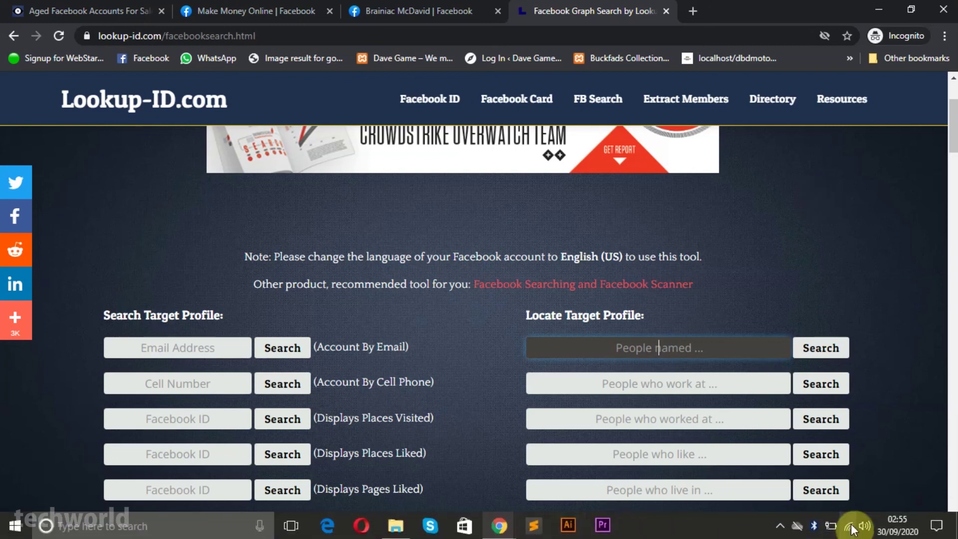